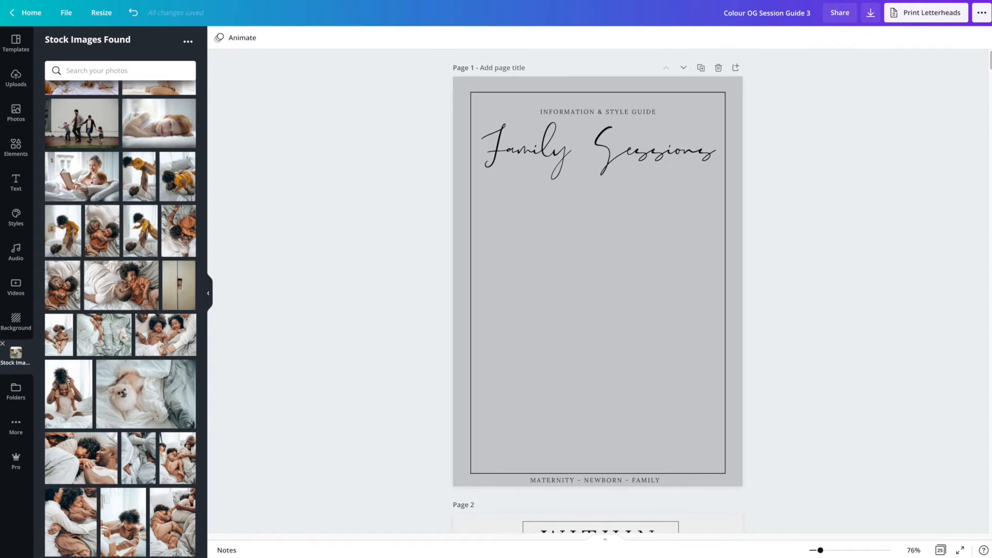
Switch to the Download Instructions SessionGuide PDF, follow its edit-template link and create an editable copy of the shared Session Guide template in Canva
key(super+Tab)
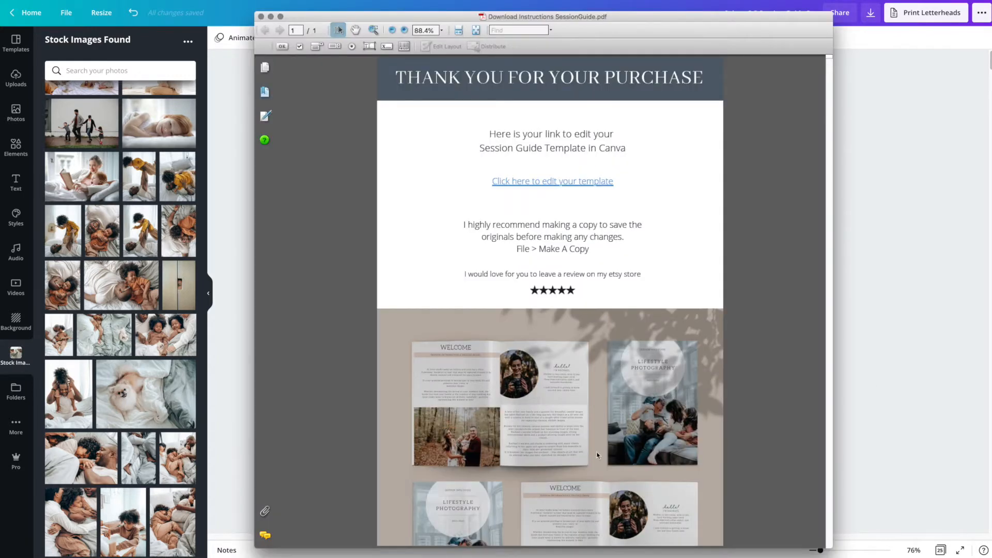
click(569, 191)
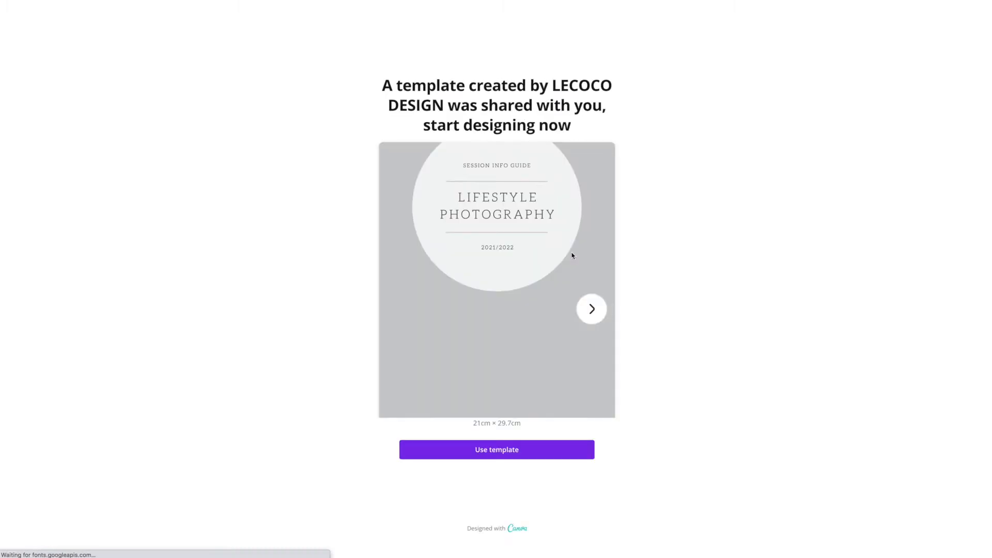
click(481, 451)
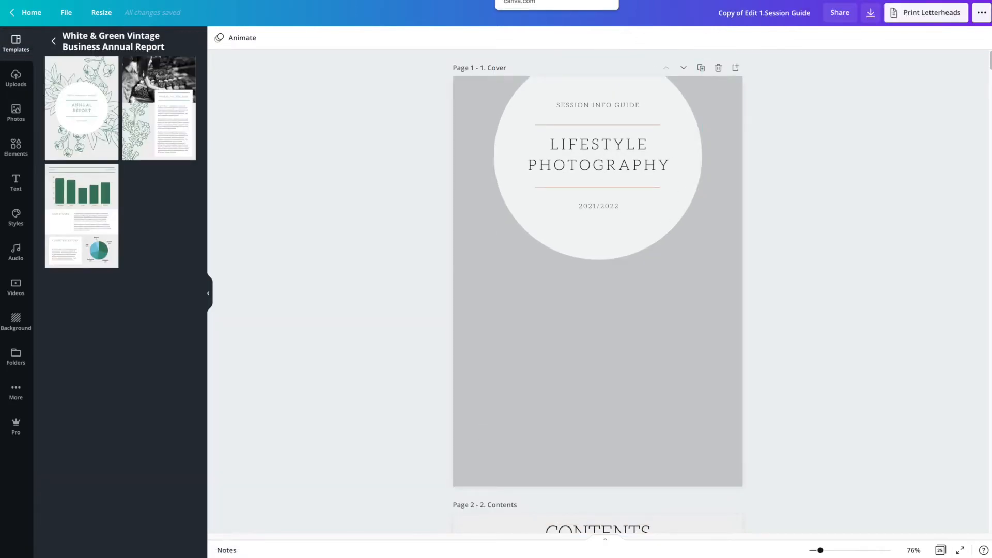
Return to the Colour OG Session Guide 3 design and rename it "Session Guide"
click(557, 0)
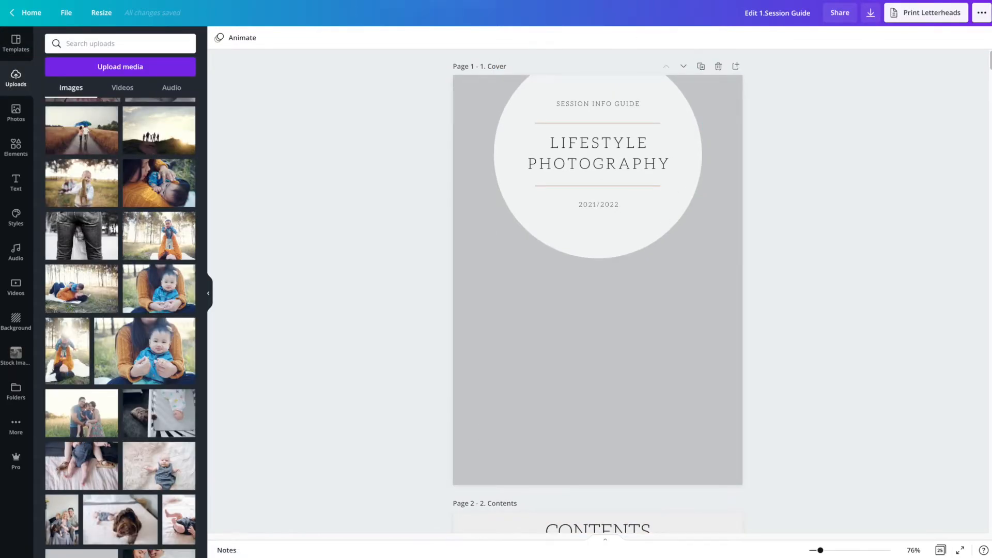
click(206, 0)
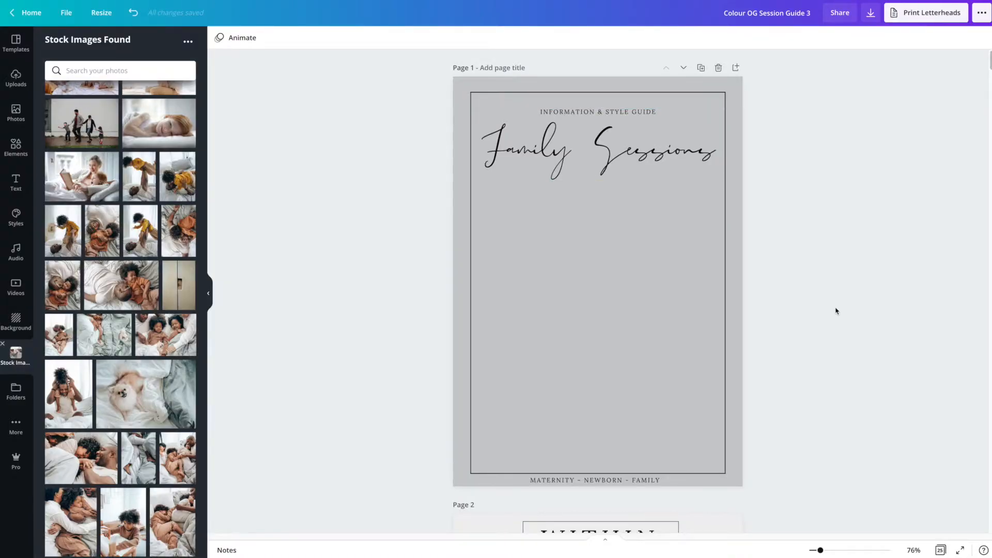
click(758, 14)
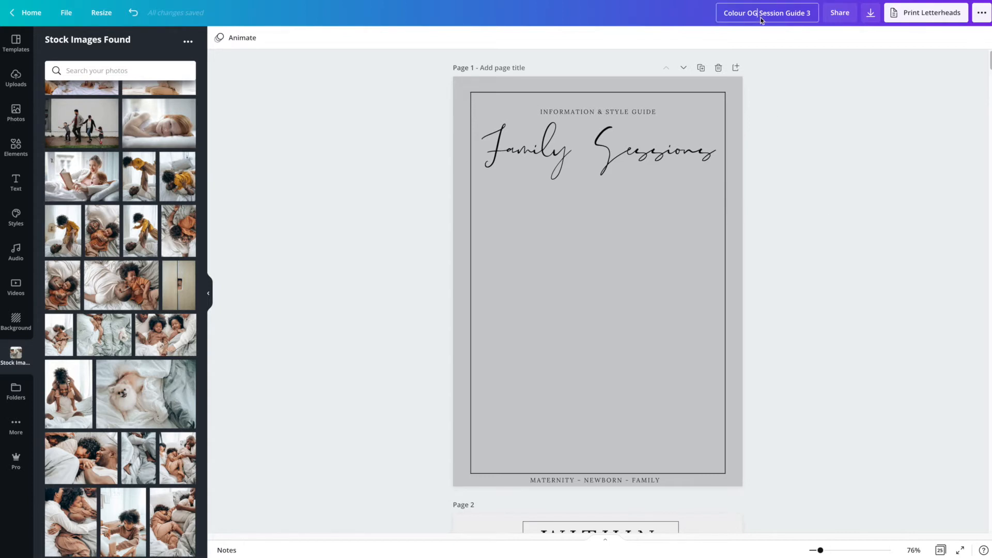
drag(758, 14, 723, 15)
key(BackSpace)
double_click(809, 15)
key(BackSpace)
key(BackSpace)
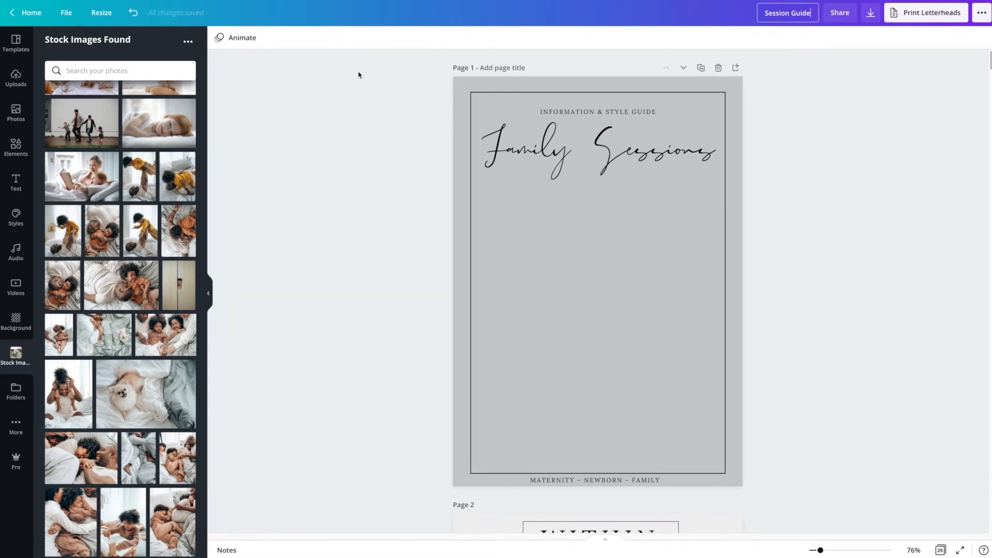
Nudge the "Family Sessions" title slightly down on page 1
click(66, 12)
click(89, 272)
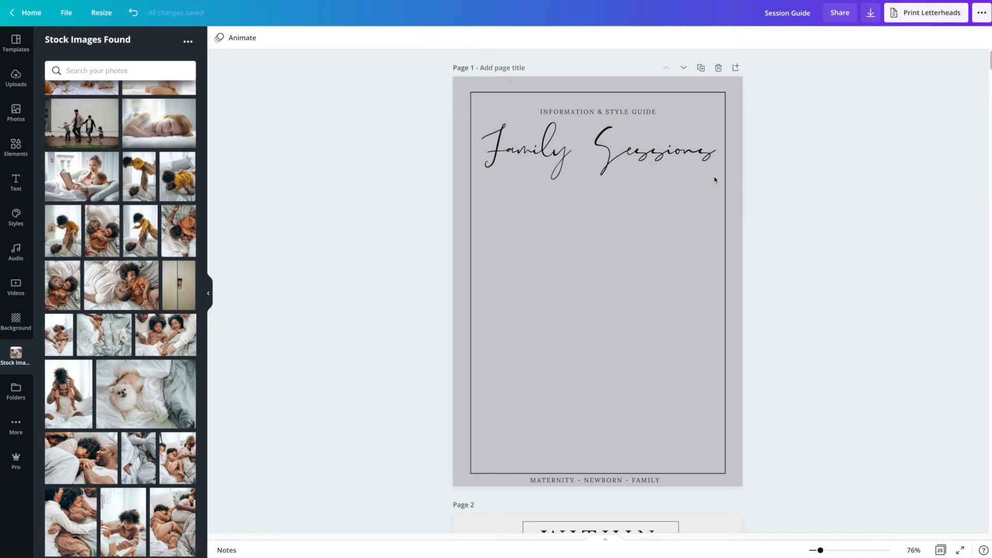
key(ctrl+z)
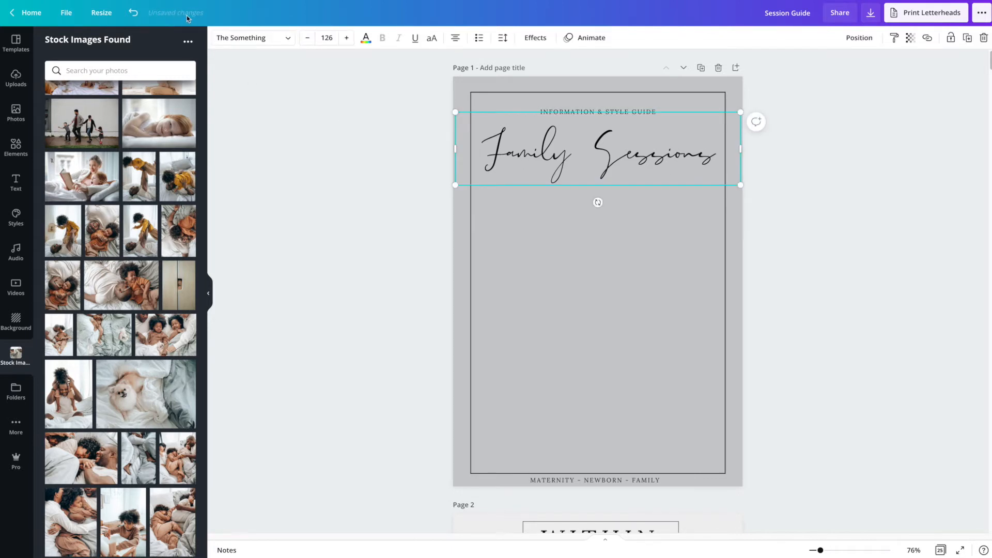
click(280, 101)
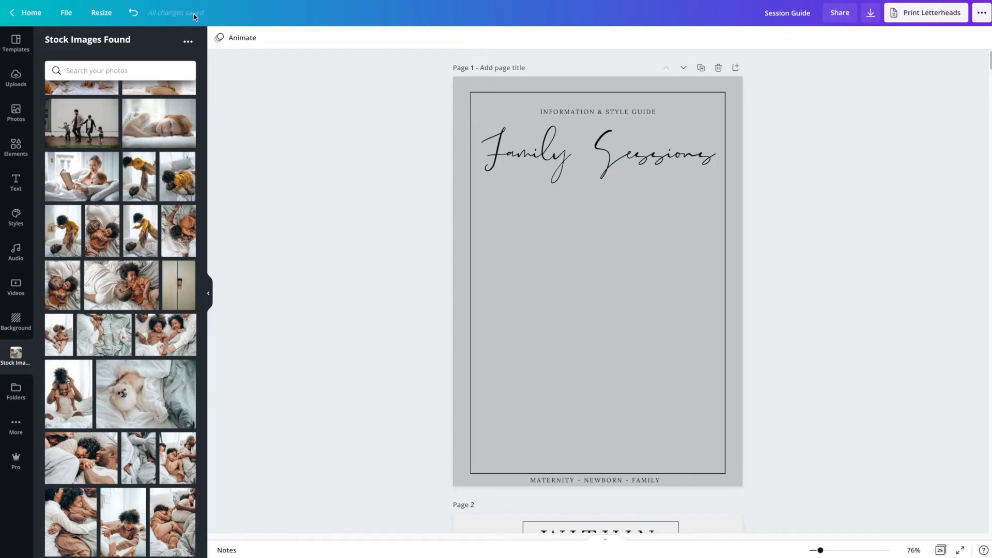
Examine the text blocks and frame lines on the cover page and look over the pages that follow
click(528, 152)
click(578, 112)
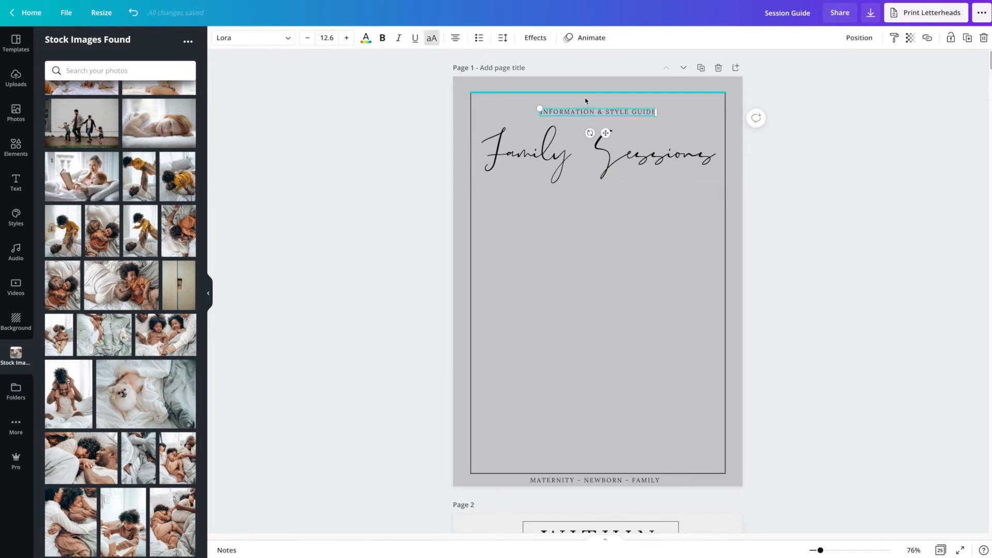
click(583, 93)
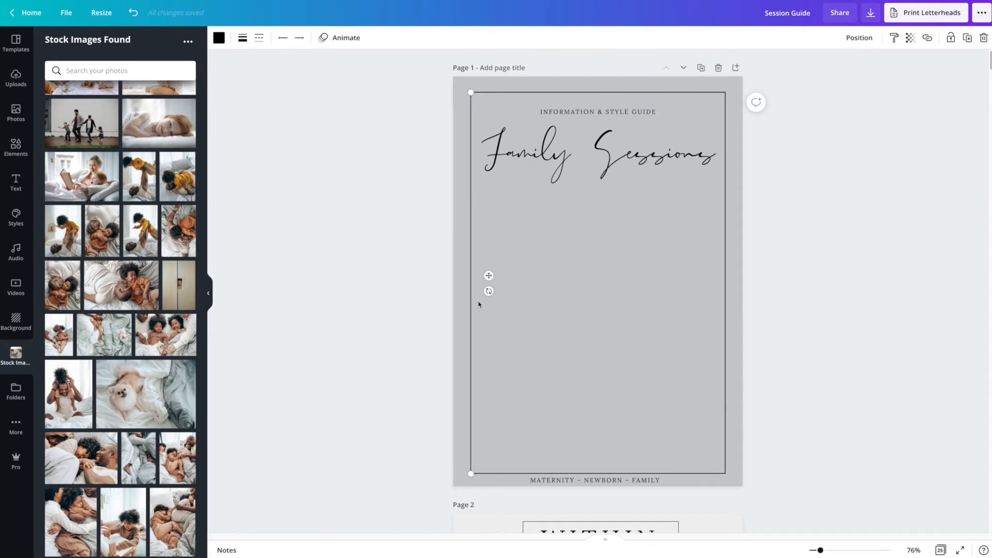
click(529, 473)
click(551, 483)
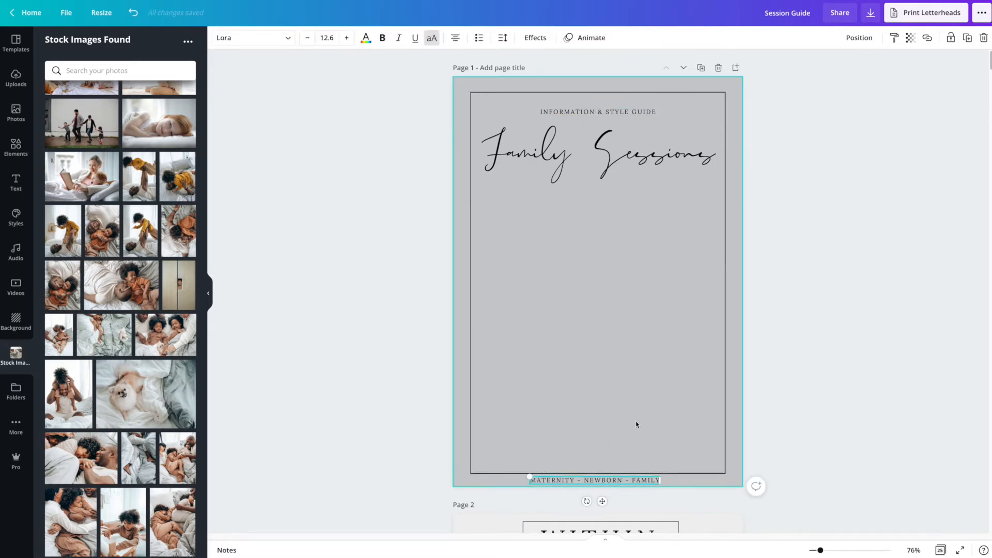
click(725, 317)
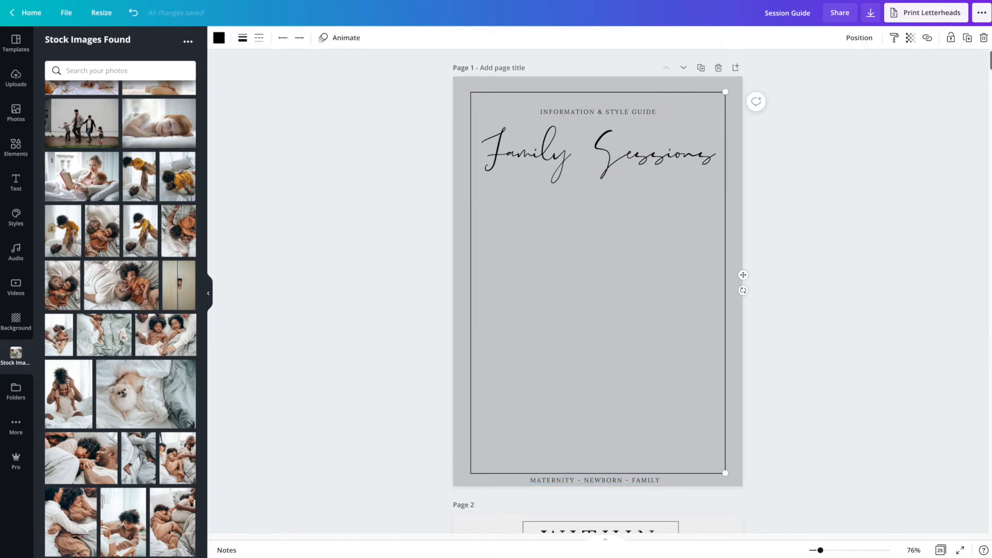
scroll(666, 156, down, 15)
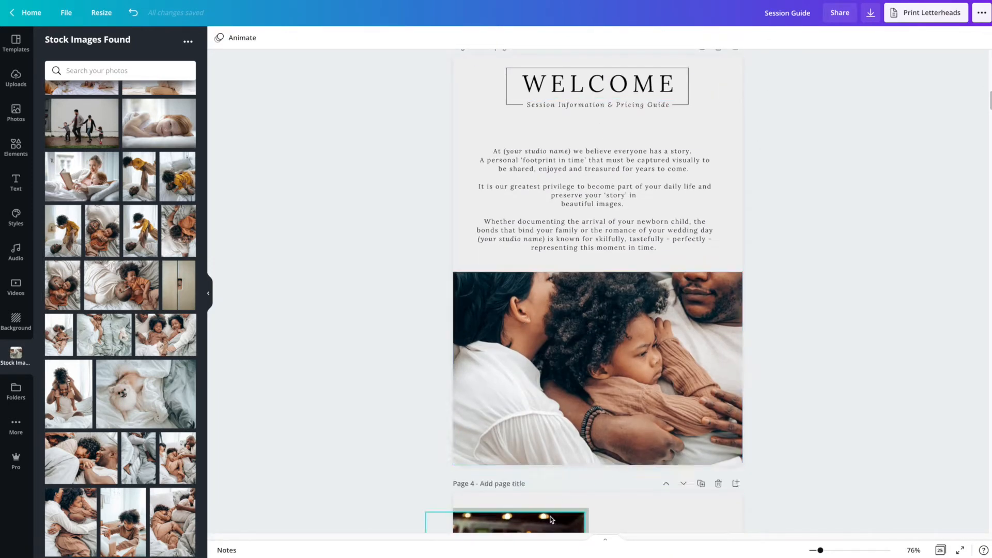
drag(990, 105, 983, 66)
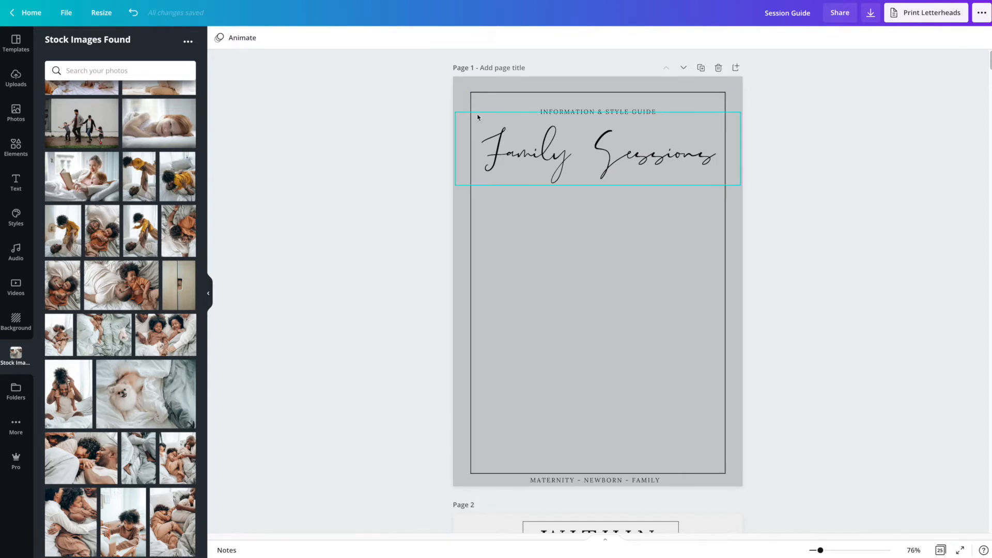
Examine the available media upload sources, the device file chooser and the existing uploaded images
click(16, 78)
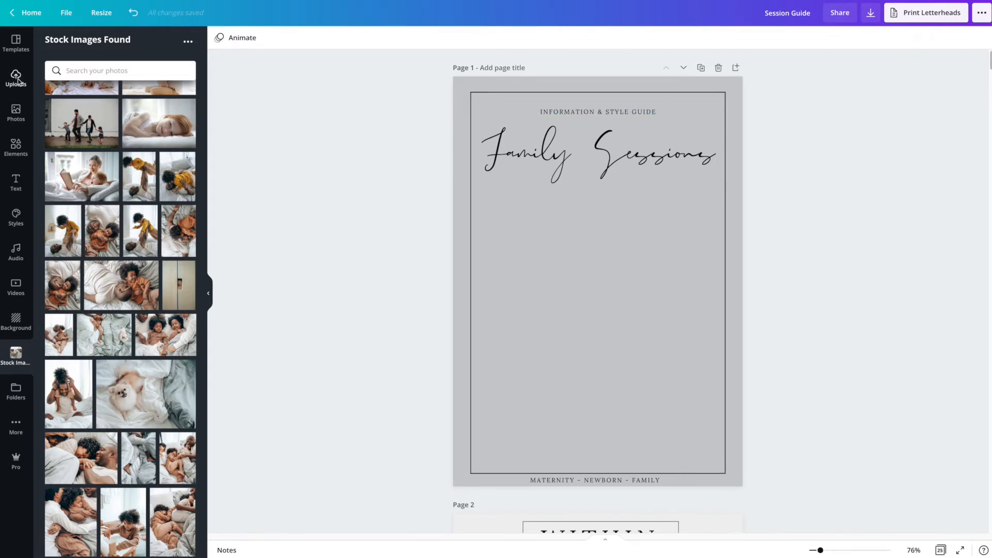
click(88, 68)
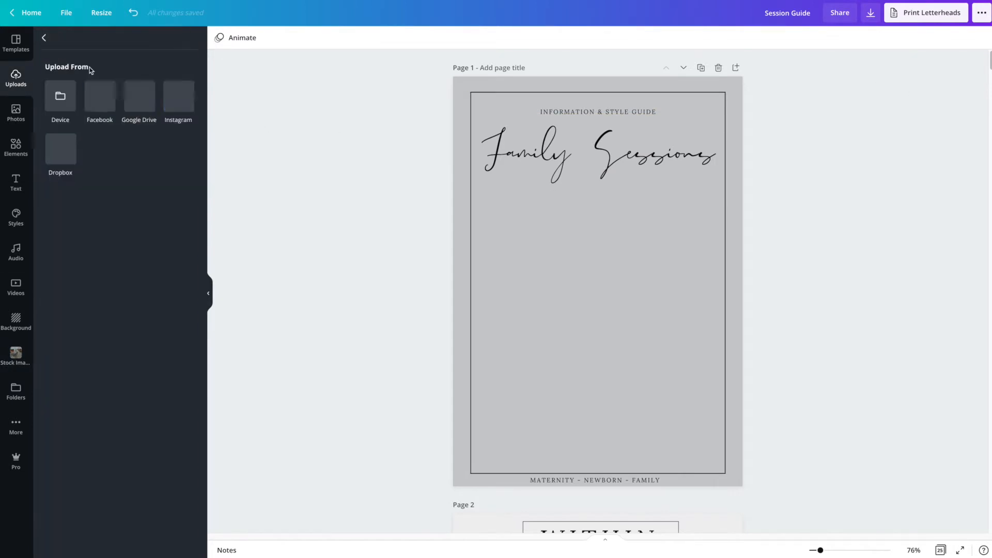
click(62, 103)
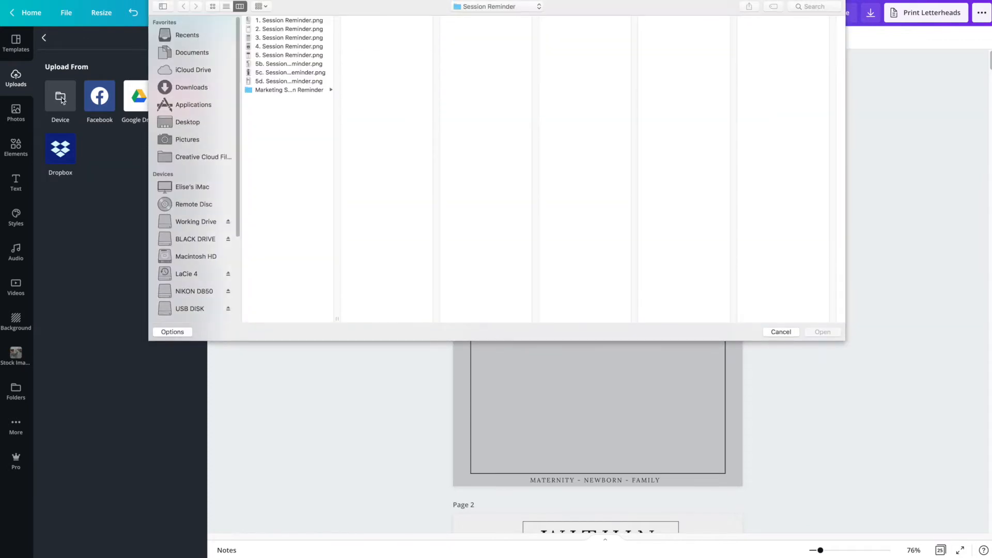
click(774, 342)
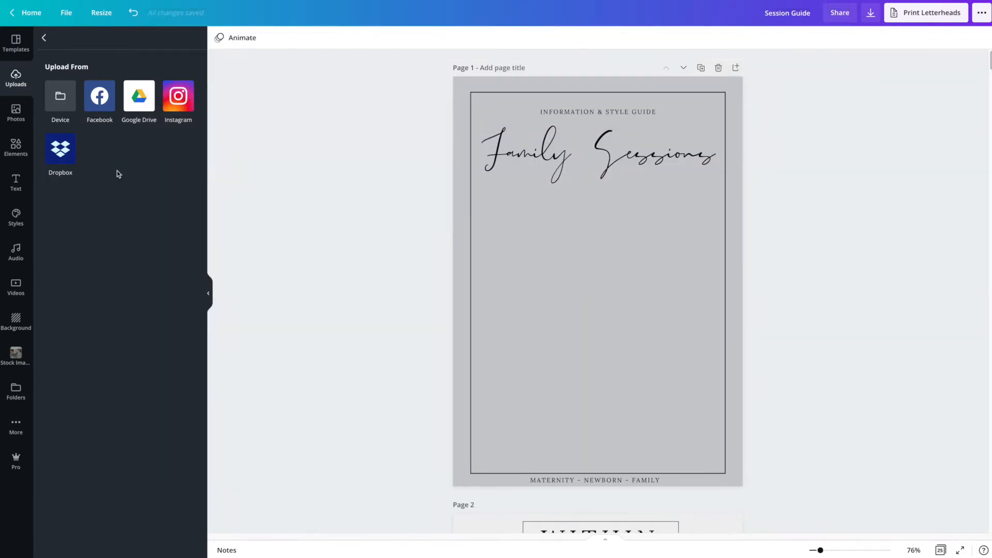
click(16, 113)
click(16, 79)
click(44, 38)
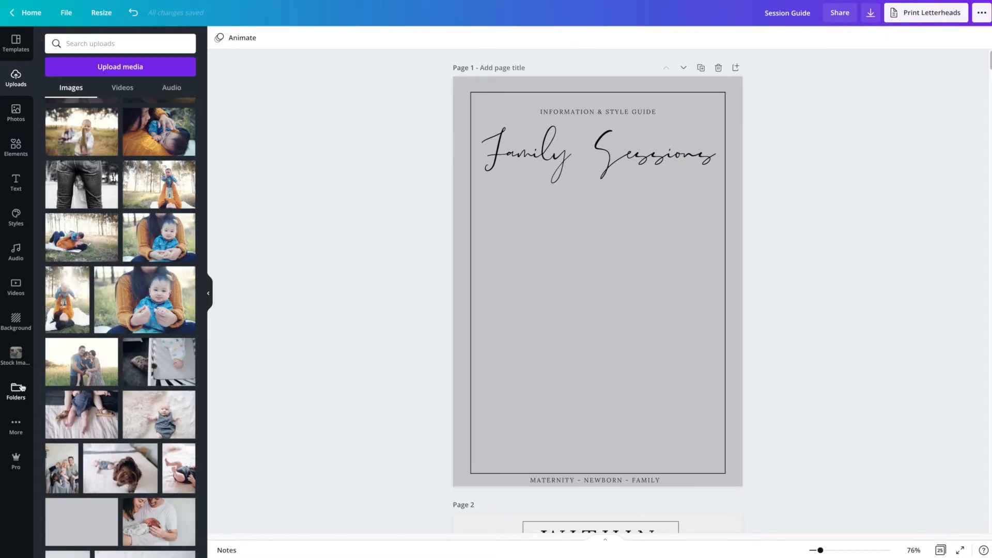
Add the photo of the father lifting a child in yellow from Stock Images Found and make it page 1's background
click(15, 356)
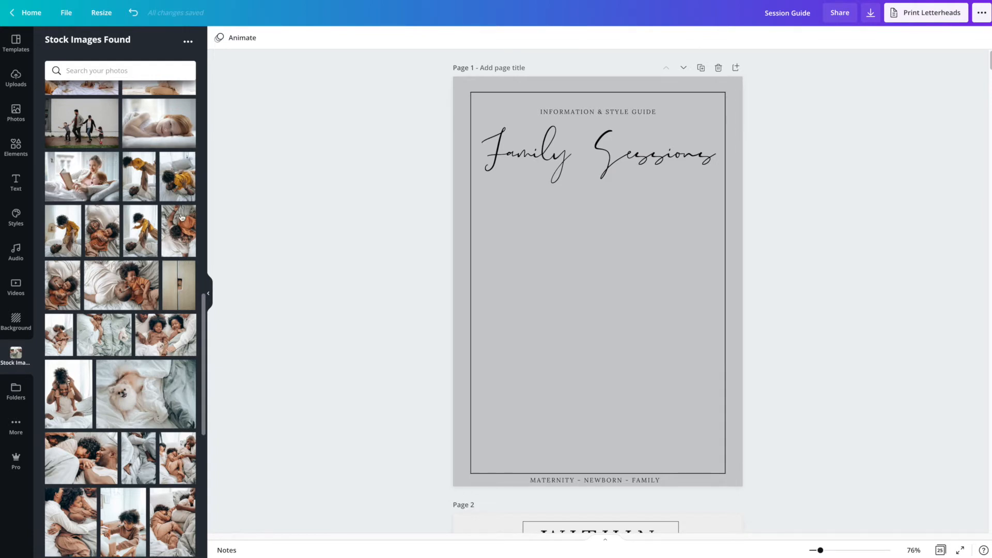
mouse_move(147, 239)
mouse_down()
mouse_move(155, 217)
mouse_move(463, 95)
mouse_move(439, 95)
mouse_move(495, 106)
mouse_move(480, 98)
mouse_move(572, 259)
mouse_move(521, 235)
mouse_move(606, 178)
mouse_move(470, 100)
mouse_move(478, 102)
mouse_move(421, 88)
mouse_move(463, 93)
mouse_move(465, 106)
mouse_move(458, 88)
mouse_move(454, 111)
mouse_move(146, 237)
mouse_up()
click(143, 234)
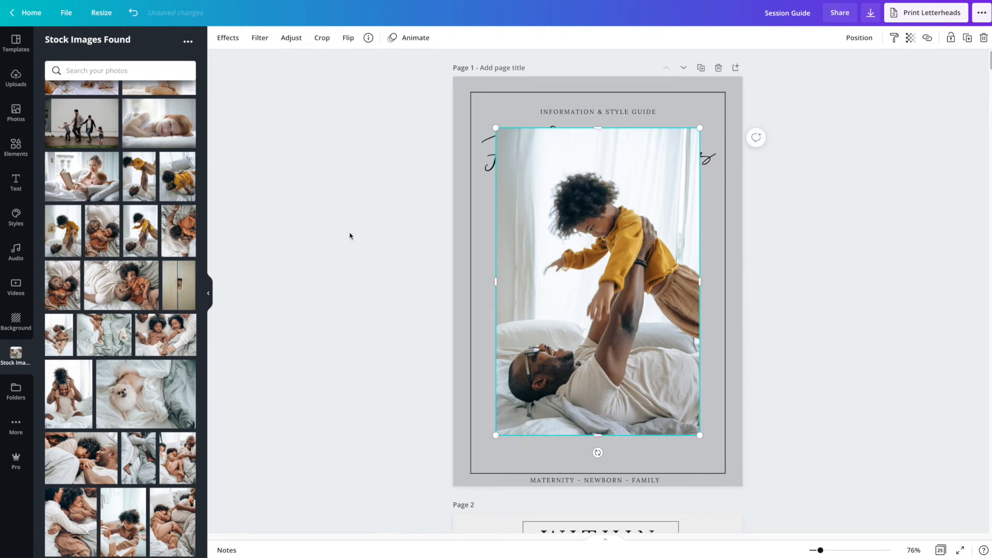
right_click(529, 277)
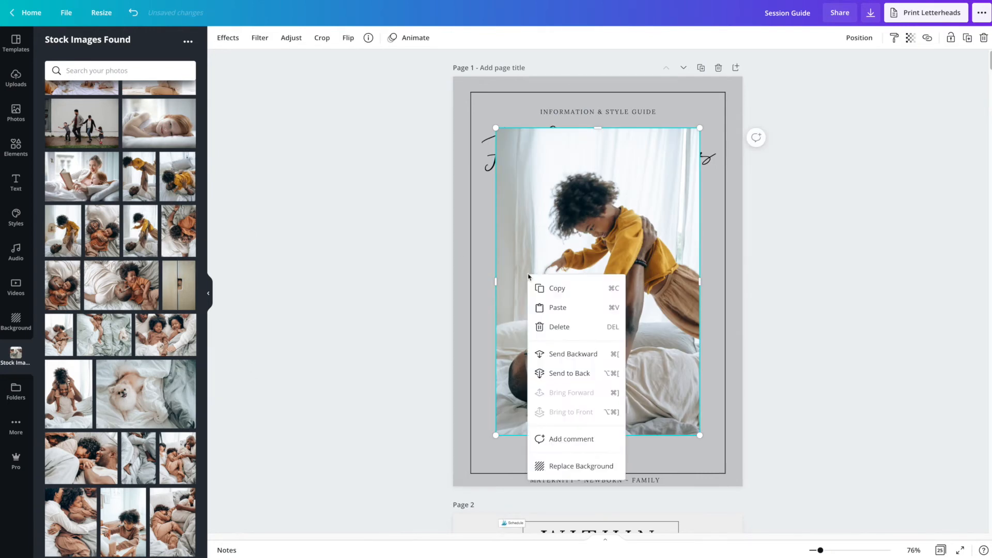
click(557, 466)
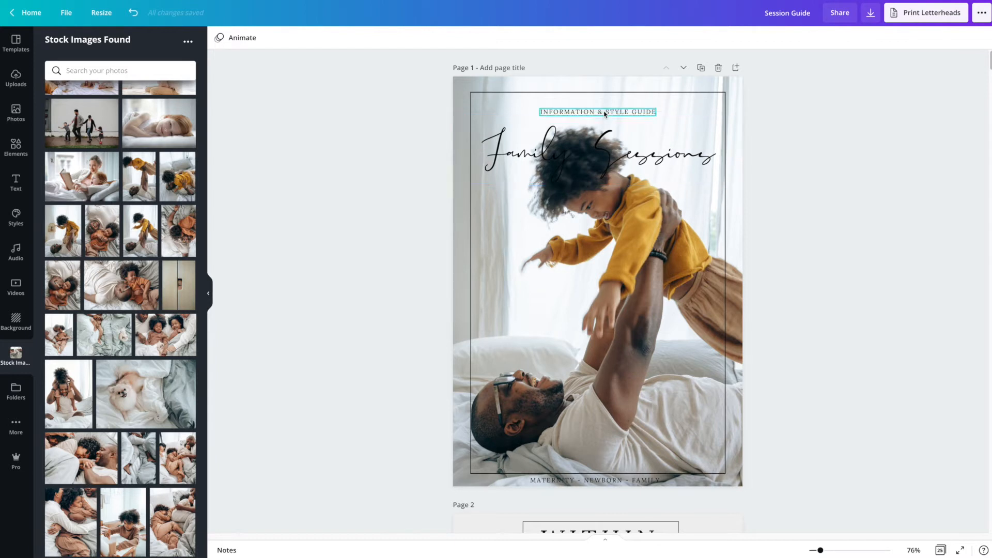
Move the "INFORMATION & STYLE GUIDE" text and the "Family Sessions" title slightly higher on the cover
click(600, 151)
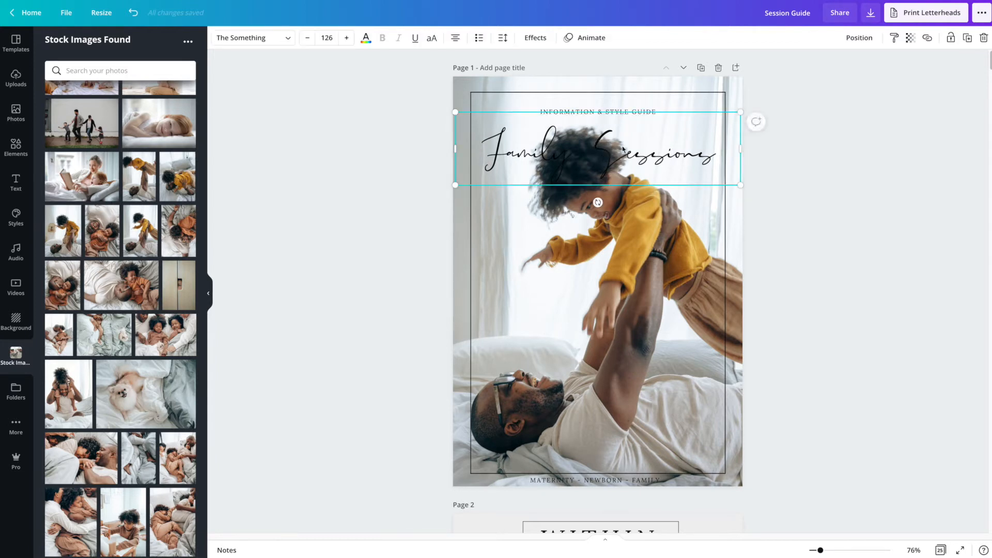
drag(623, 155, 666, 156)
click(635, 116)
click(667, 123)
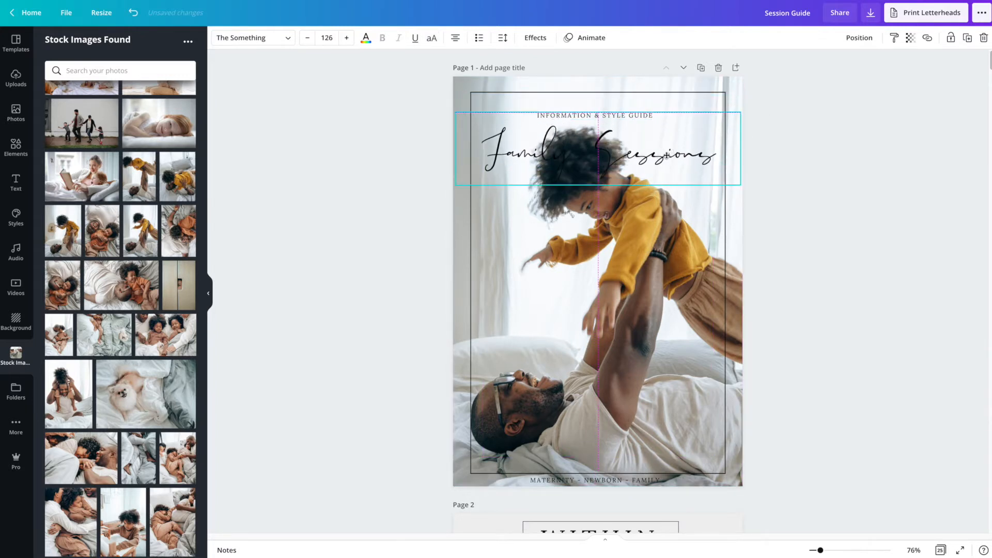
drag(641, 120, 641, 112)
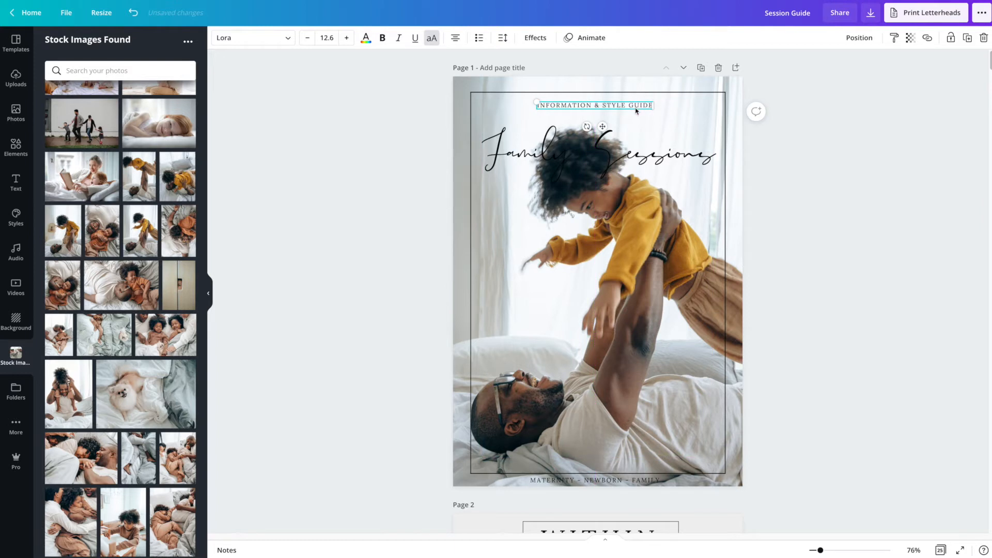
drag(641, 152, 641, 140)
Examine which separate elements make up the contents list and the framed "WITHIN" heading on page 2
drag(988, 57, 988, 76)
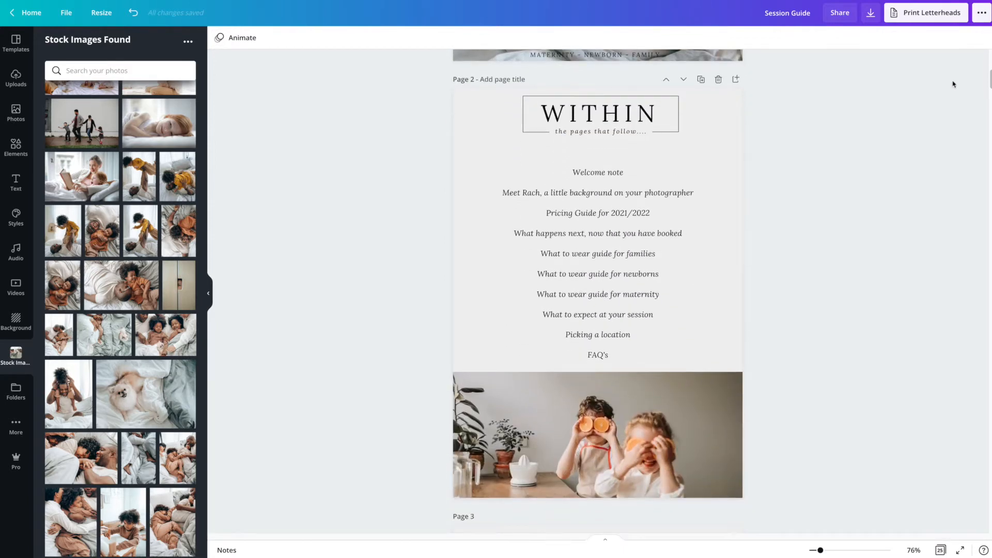
drag(694, 161, 510, 365)
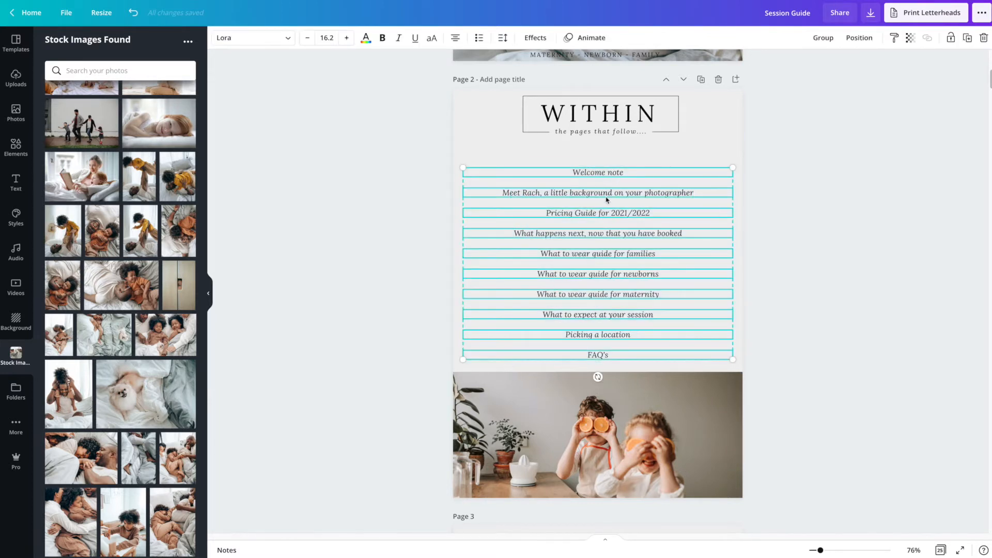
click(813, 118)
drag(725, 98, 488, 156)
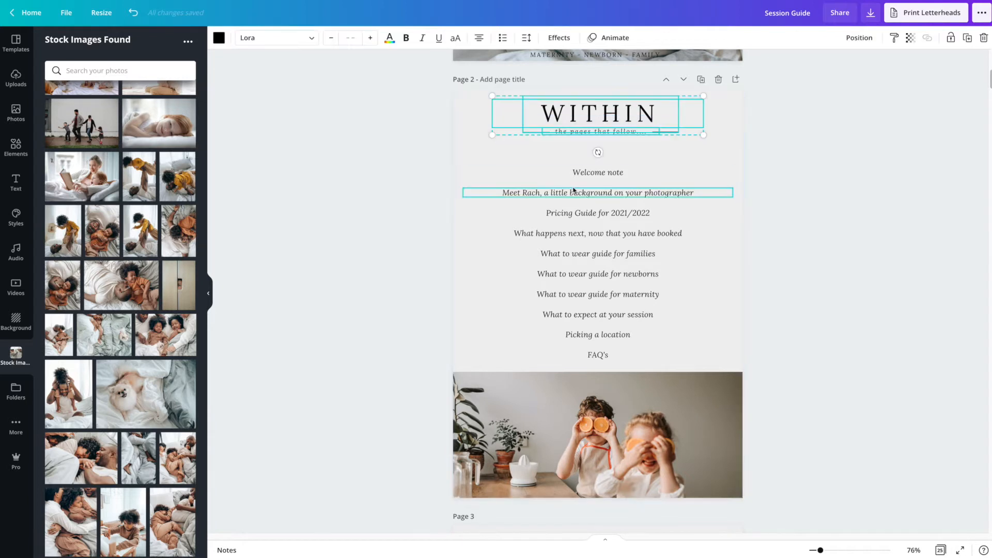
click(801, 110)
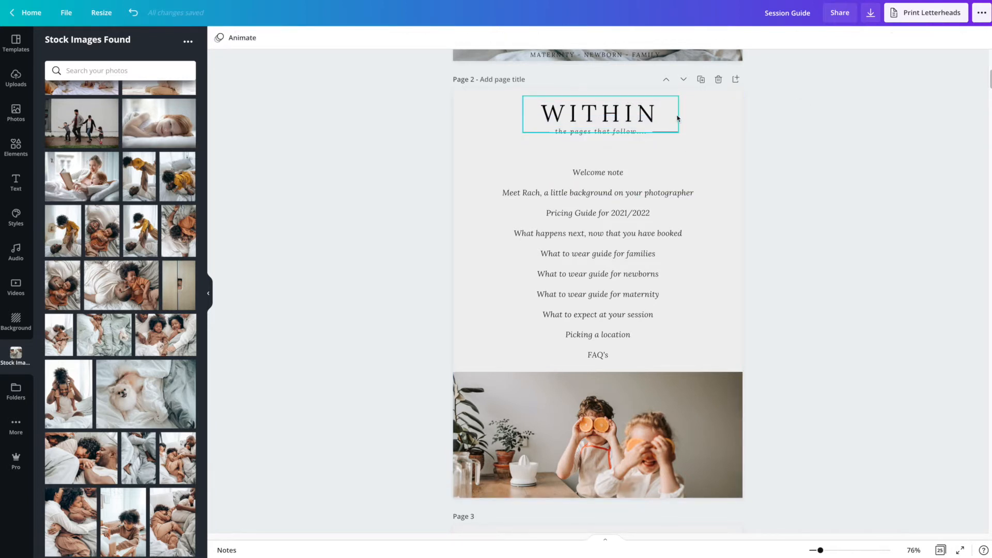
click(591, 113)
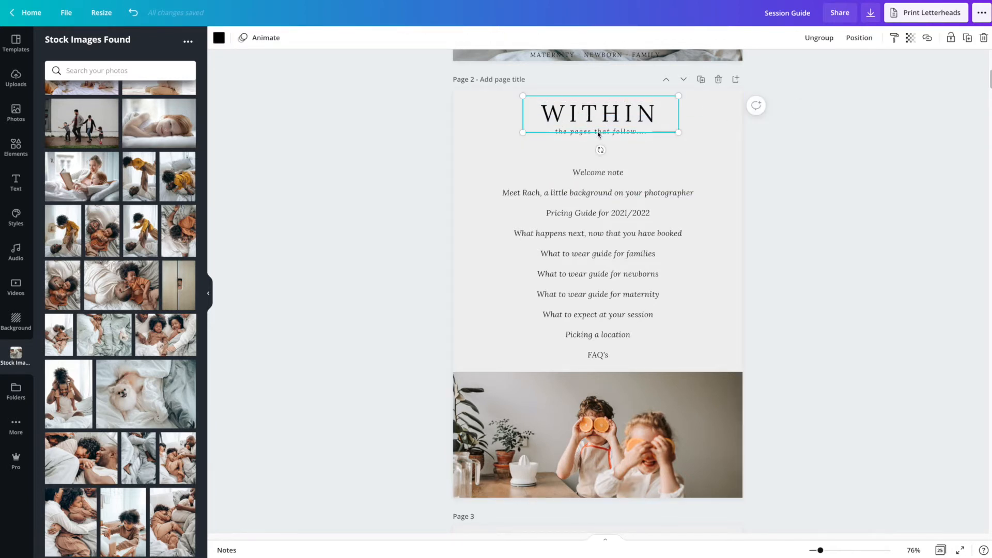
click(840, 106)
Ungroup the frame lines around the "WITHIN" heading on page 2 and select the frame's right vertical line
click(623, 113)
drag(616, 110, 615, 108)
click(819, 38)
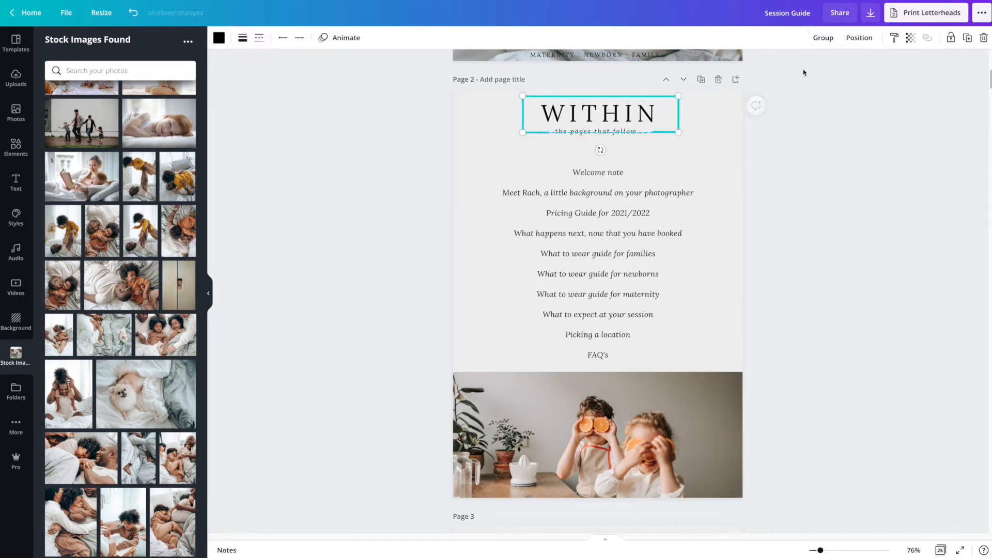
click(679, 114)
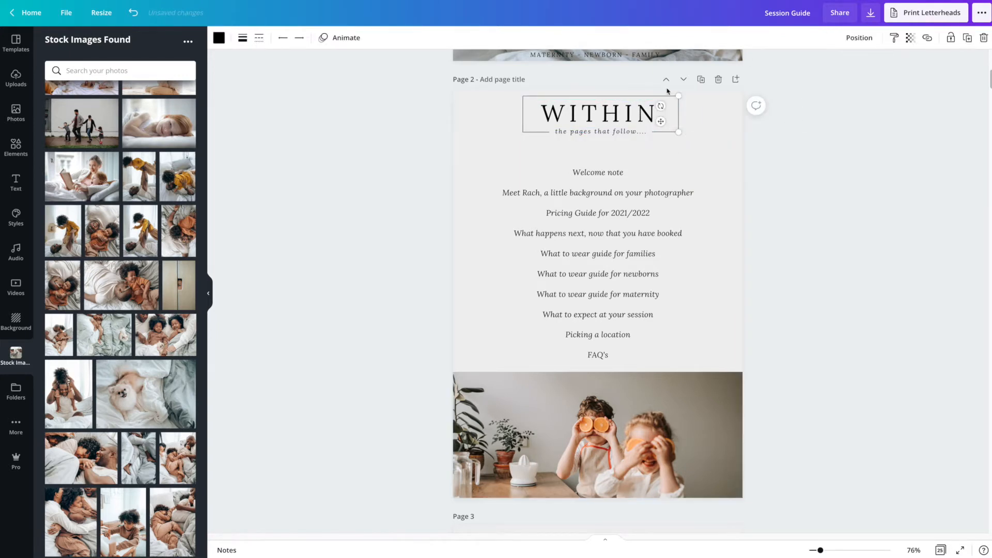
Group the "WITHIN" title, its tagline and all frame lines on page 2, and leave the group centered at the page top
click(671, 132)
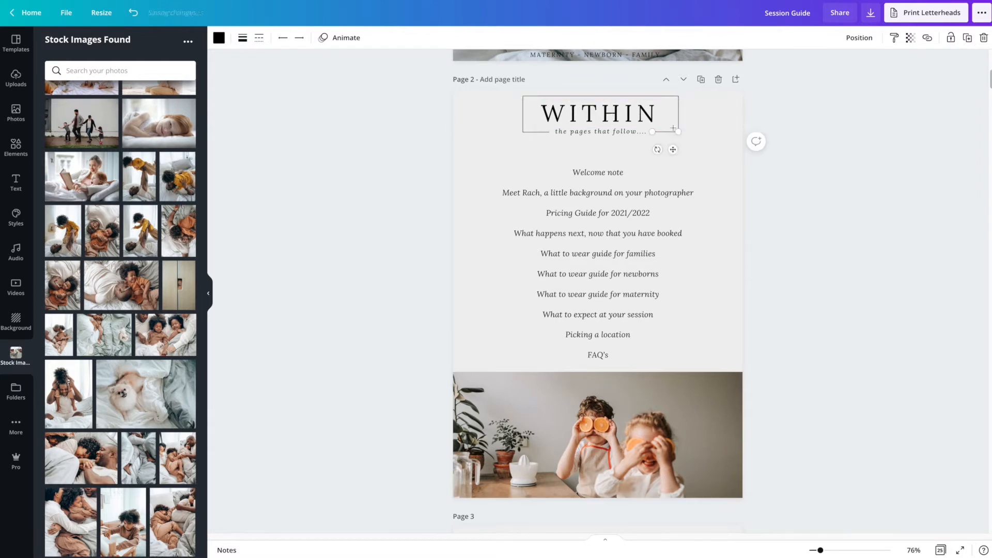
click(804, 96)
drag(718, 93, 502, 144)
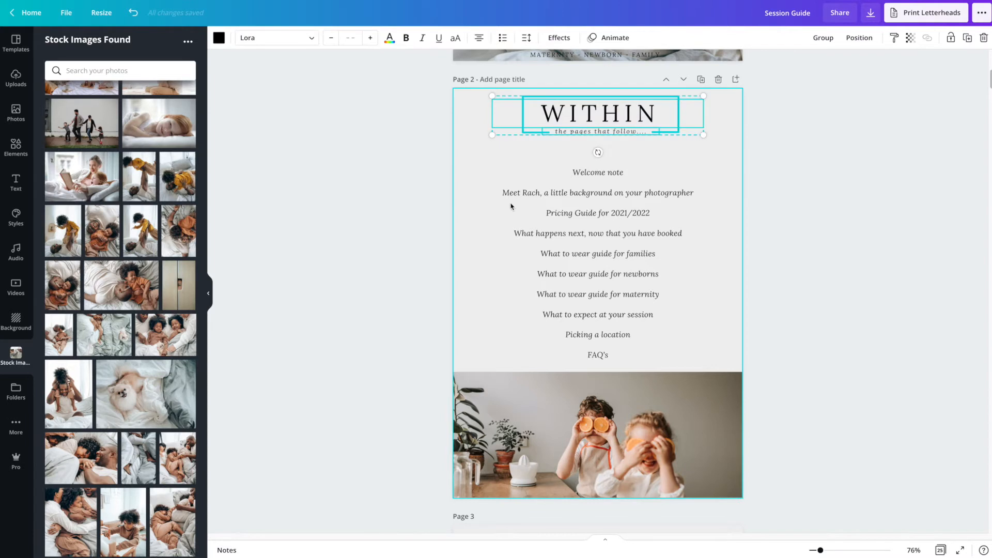
click(822, 38)
mouse_move(618, 114)
mouse_down()
mouse_move(587, 114)
mouse_move(570, 176)
mouse_move(566, 135)
mouse_move(620, 112)
mouse_move(613, 109)
mouse_up()
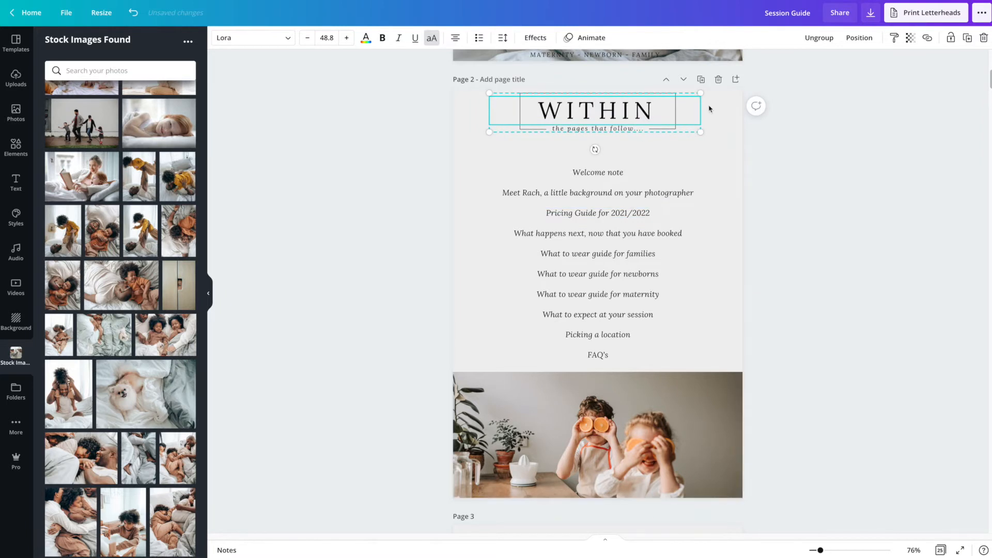
drag(627, 113, 623, 119)
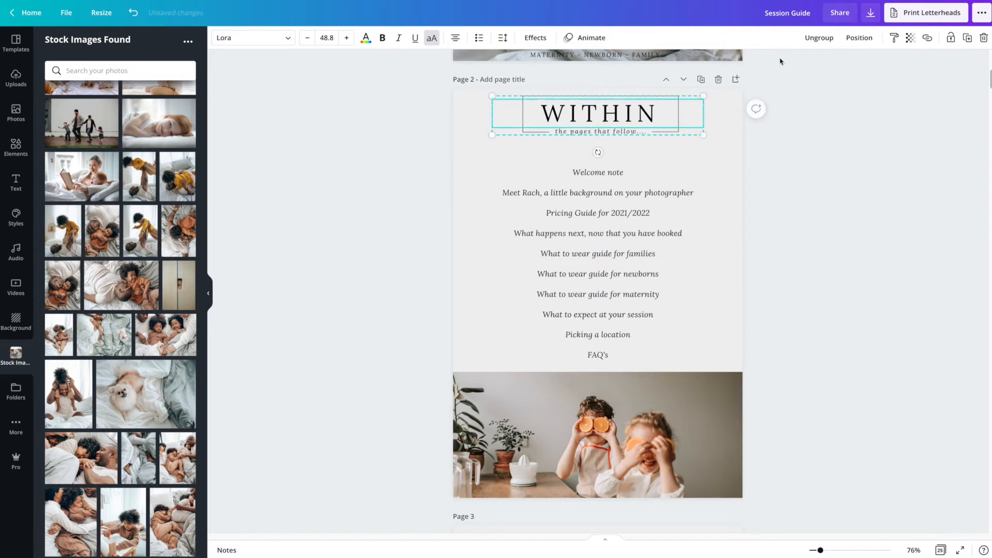
Lock the grouped "WITHIN" heading on page 2 in place
click(854, 40)
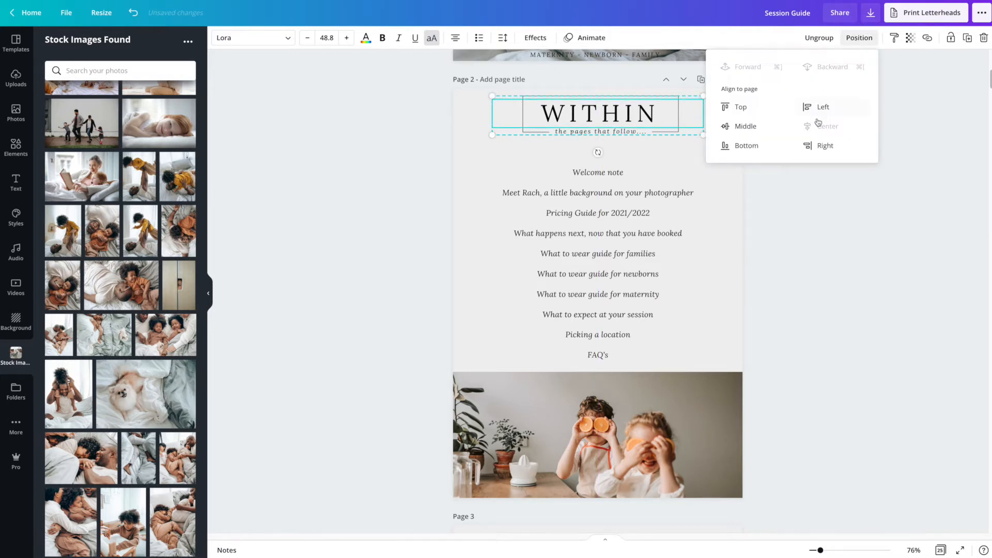
click(790, 191)
click(950, 39)
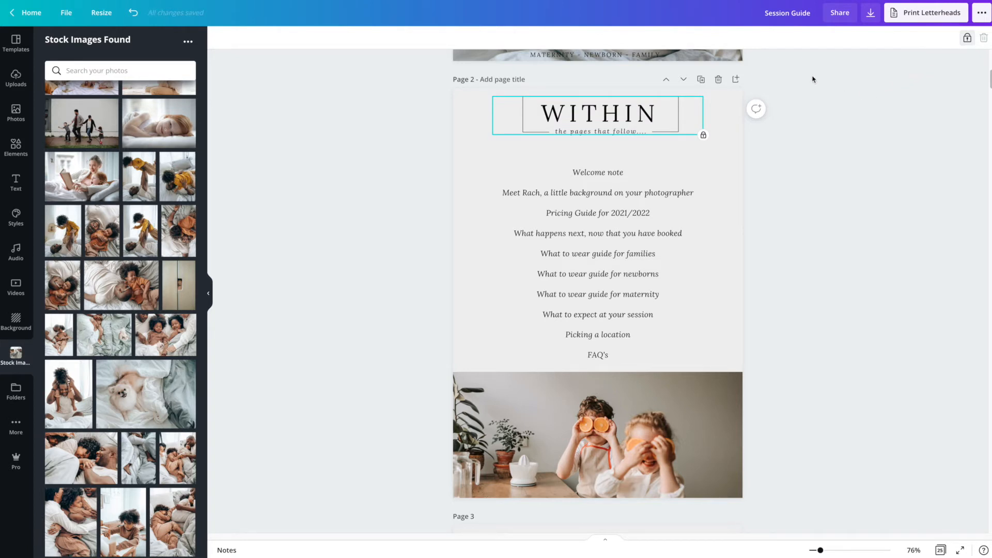
Try moving the "Welcome note" line down into the middle of the contents list and undo the move
click(577, 170)
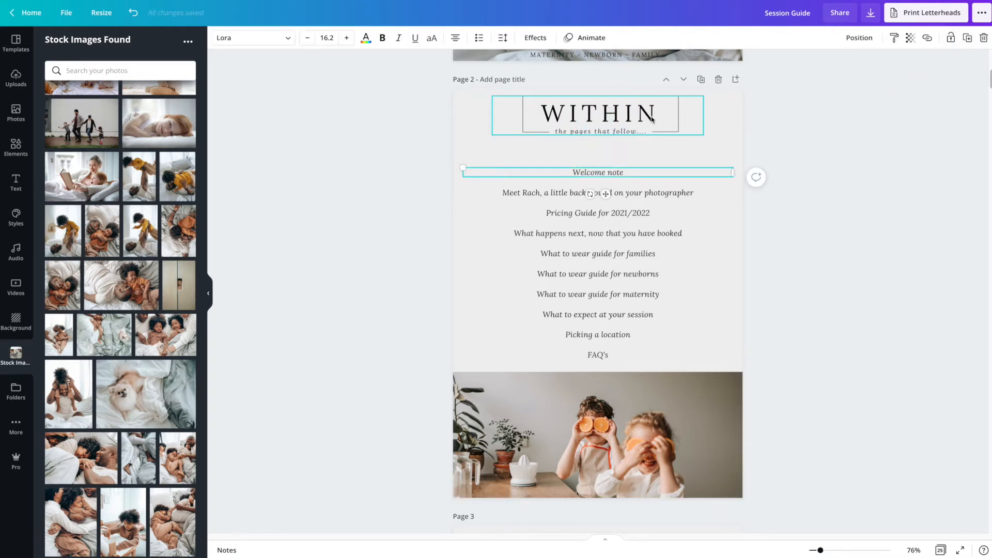
drag(619, 182, 619, 272)
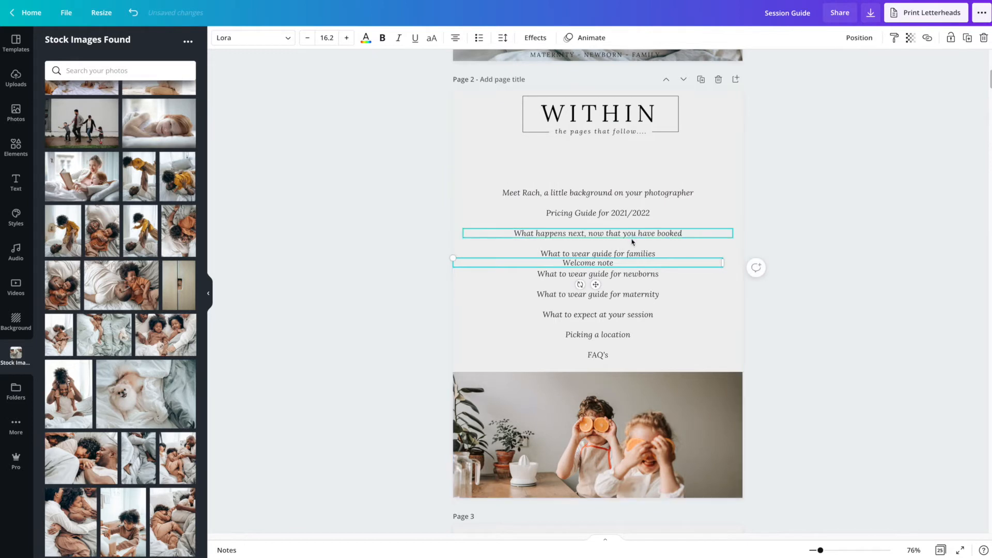
key(ctrl+z)
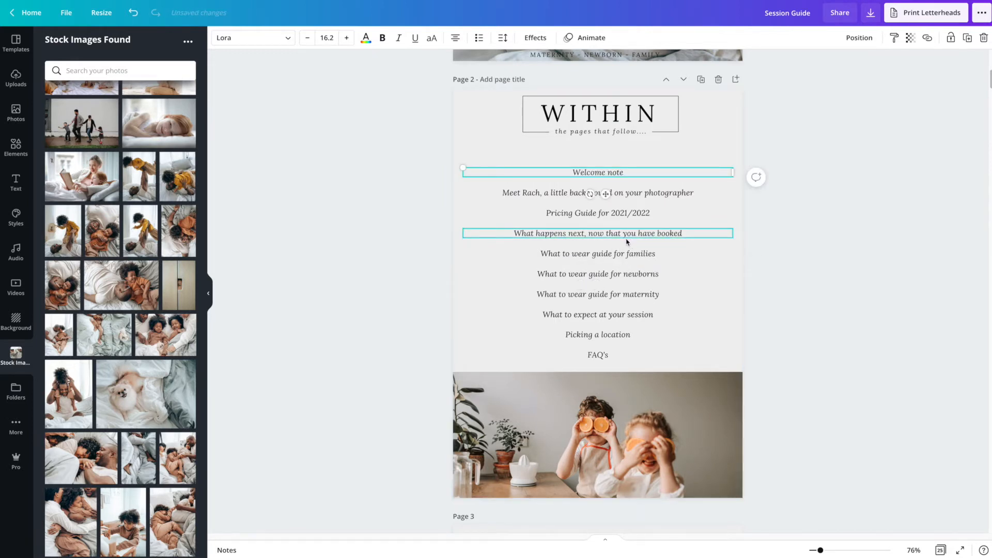
Select all contents lines from "Welcome note" to "FAQ's" on page 2, lock them and unlock them again
click(817, 126)
drag(703, 158, 536, 357)
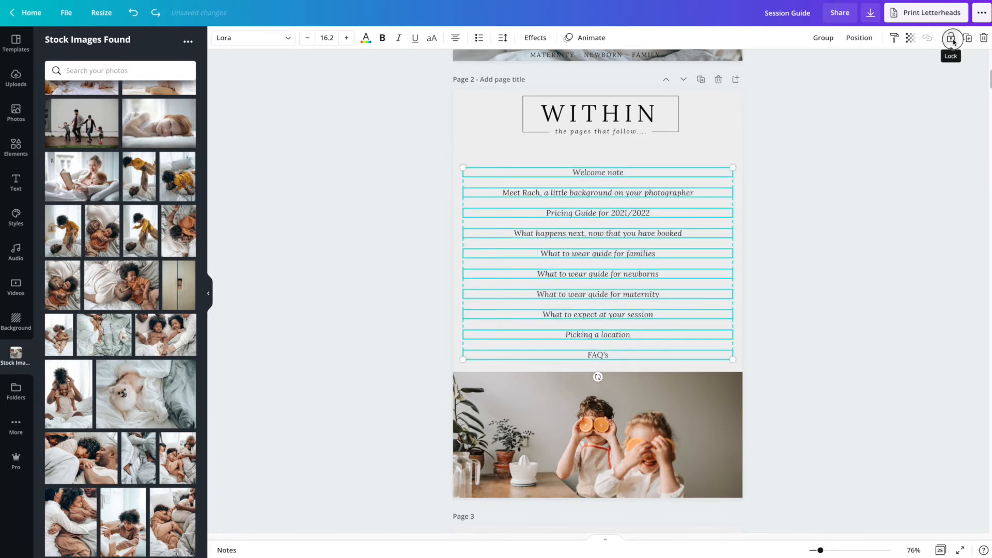
click(951, 39)
click(967, 38)
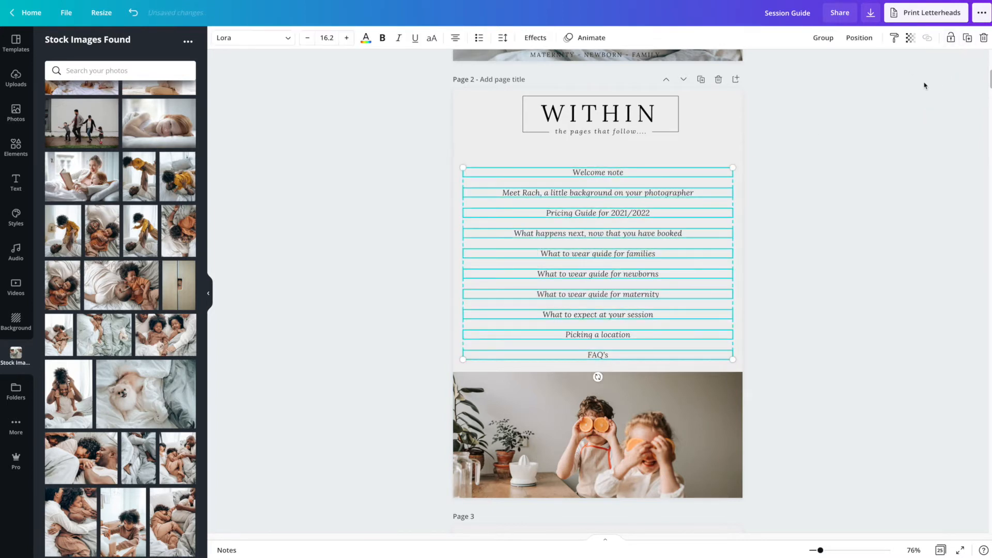
Group the contents lines on page 2, shift the group slightly left and ungroup it again
click(824, 38)
mouse_move(581, 246)
mouse_down()
mouse_move(619, 220)
mouse_move(541, 231)
mouse_move(576, 248)
mouse_up()
click(819, 38)
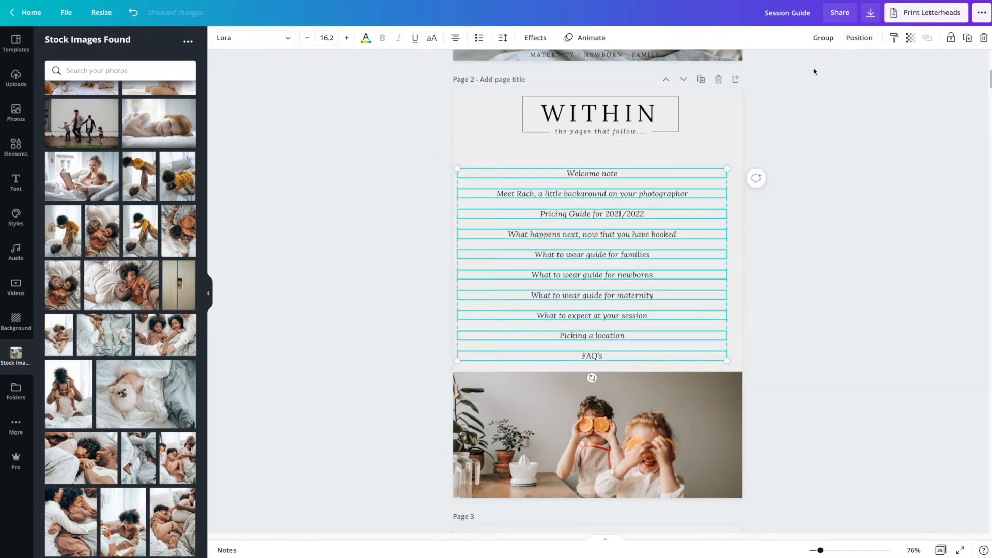
click(798, 160)
Move the whole contents list on page 2 up, closer to the "WITHIN" heading
click(586, 173)
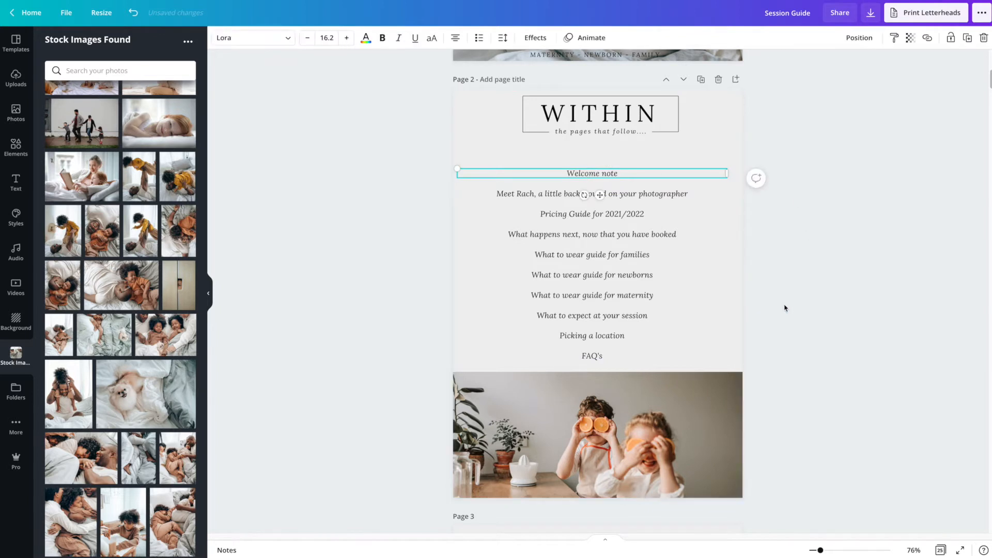
drag(616, 157, 596, 336)
click(756, 335)
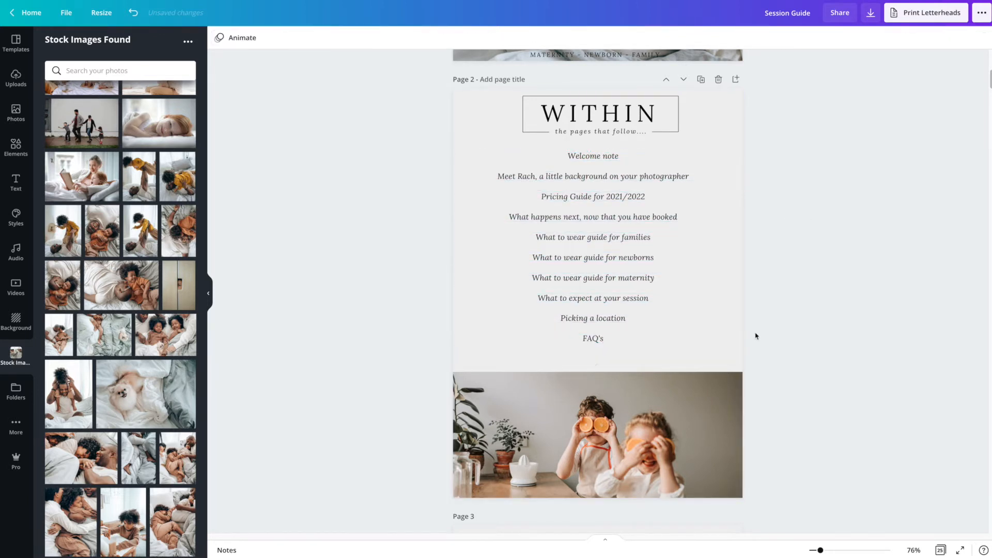
Stretch page 2's photo of the children with orange slices up over the contents list and bring it forward in front of the text
click(649, 429)
scroll(989, 84, down, 2)
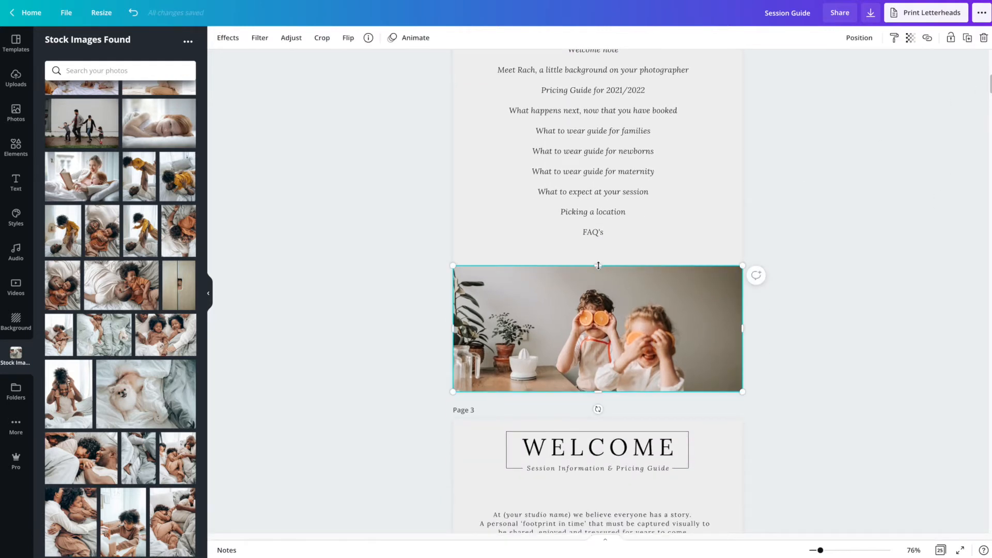
drag(598, 266, 632, 163)
click(859, 38)
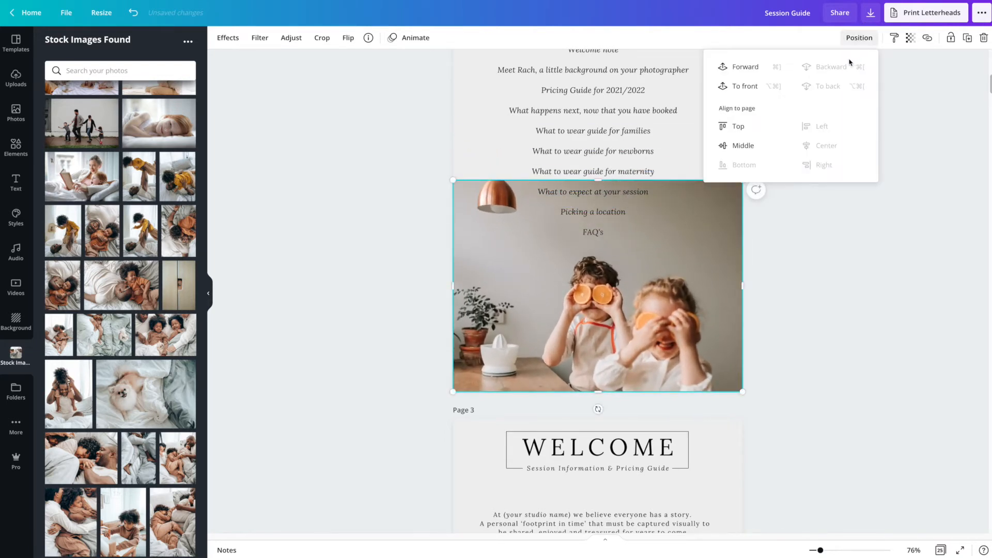
click(747, 67)
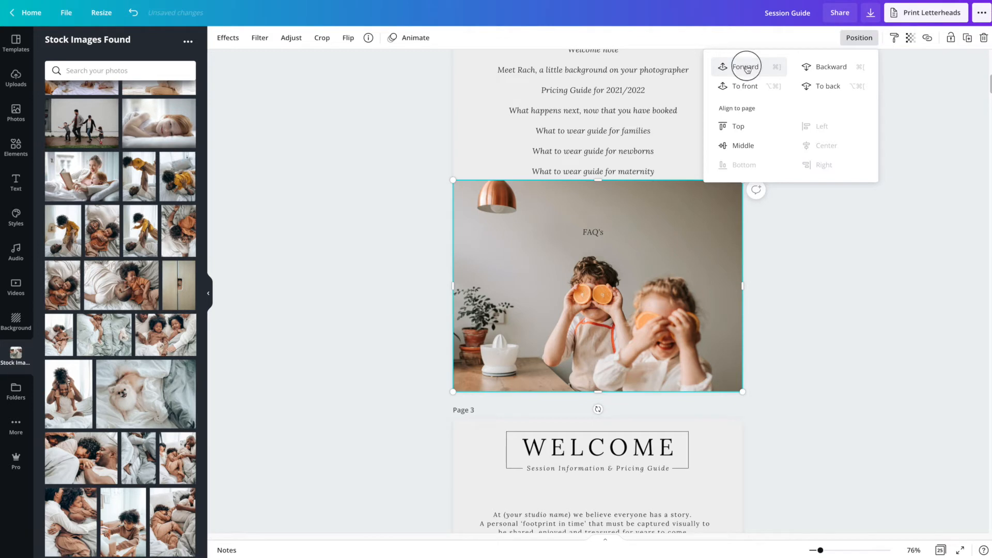
click(747, 68)
Shrink the children photo to a strip below "FAQ's" and shift the image down inside its crop so the heads show
drag(598, 180, 598, 287)
drag(595, 341, 600, 280)
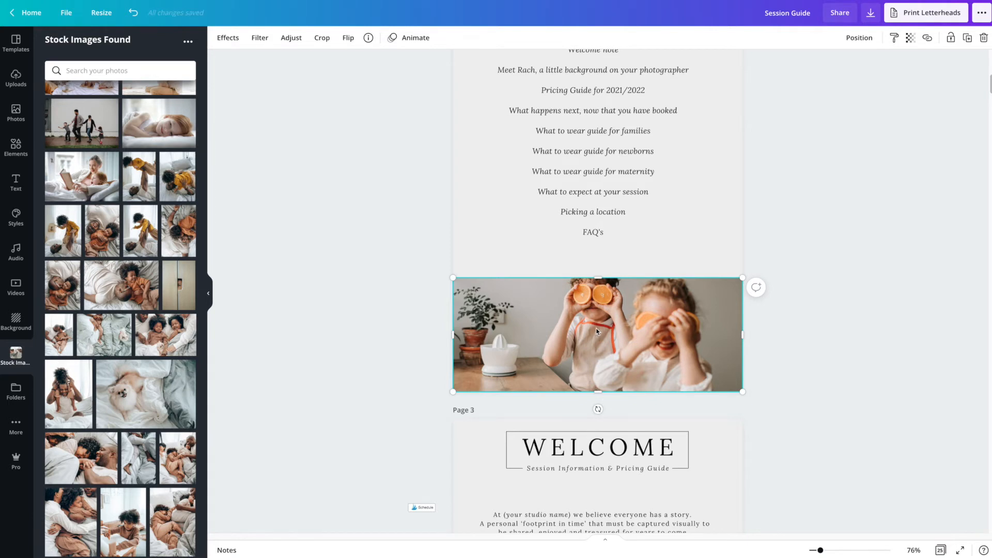
double_click(597, 334)
drag(603, 318, 598, 345)
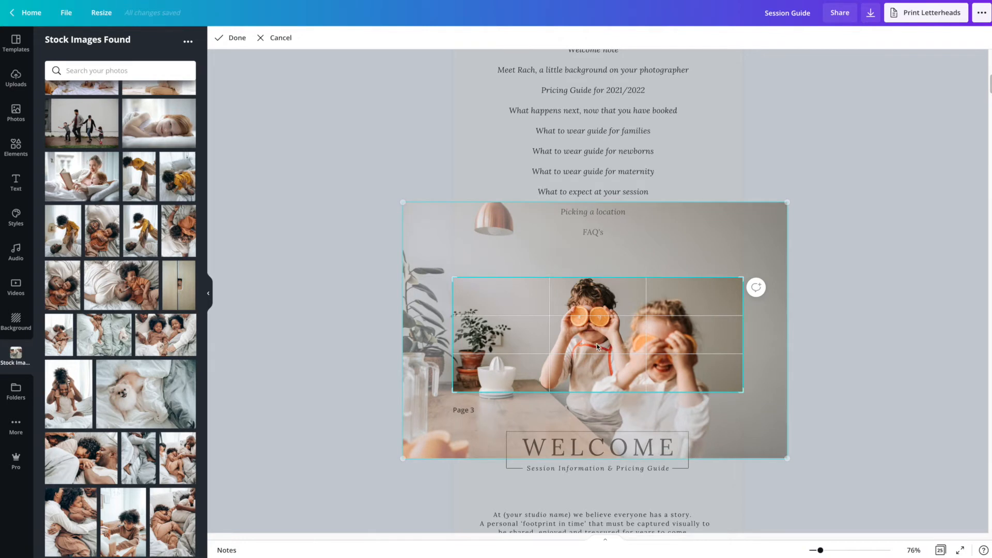
Scale the image down within its crop to about the page width and resize the photo to about 21.1 wide by 11.3 high
drag(791, 207, 750, 228)
drag(410, 225, 448, 254)
drag(594, 344, 596, 313)
drag(747, 225, 734, 227)
drag(452, 230, 450, 231)
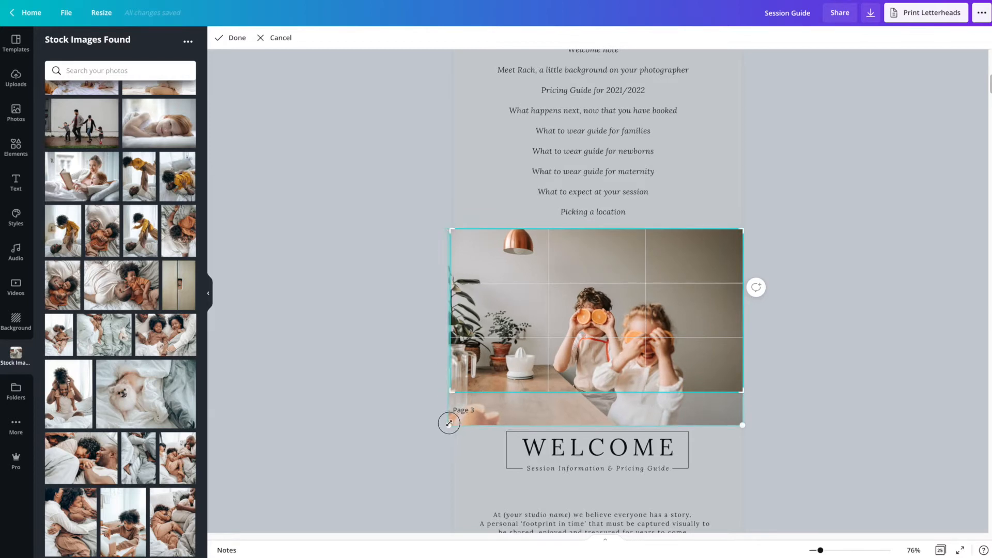
drag(447, 425, 453, 422)
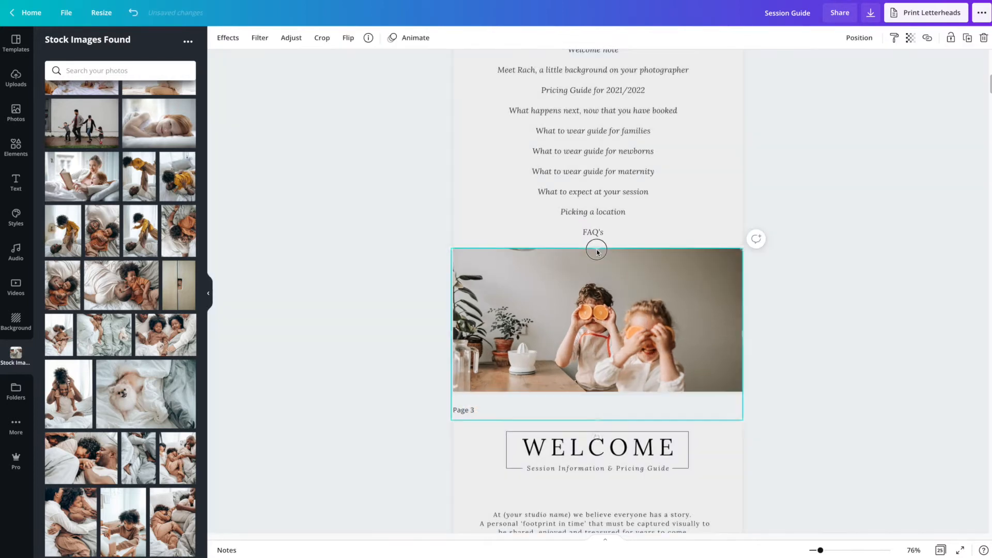
drag(596, 250, 598, 264)
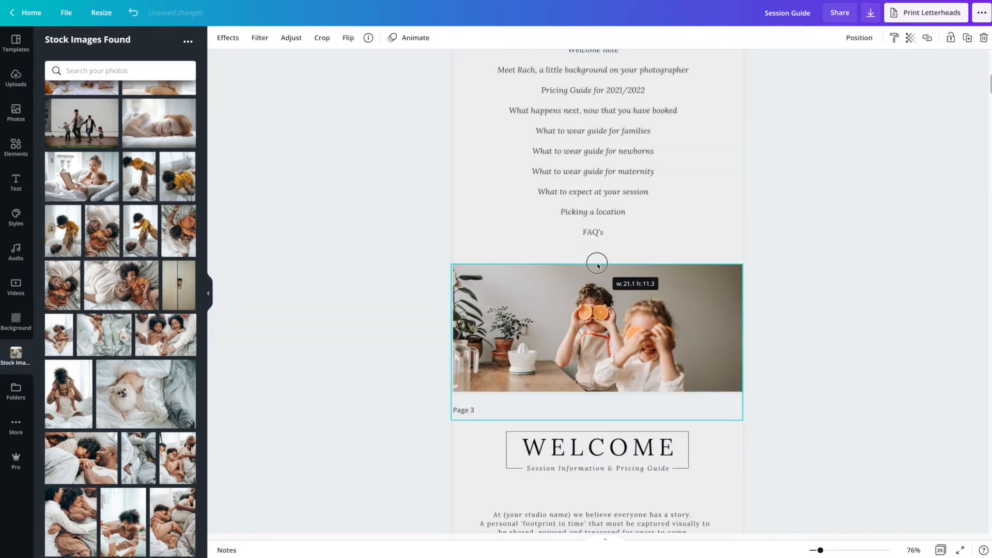
click(800, 188)
Move the photographer's portrait on page 4 down off the grey-green rectangle behind it and nudge the rectangle slightly
drag(988, 83, 985, 122)
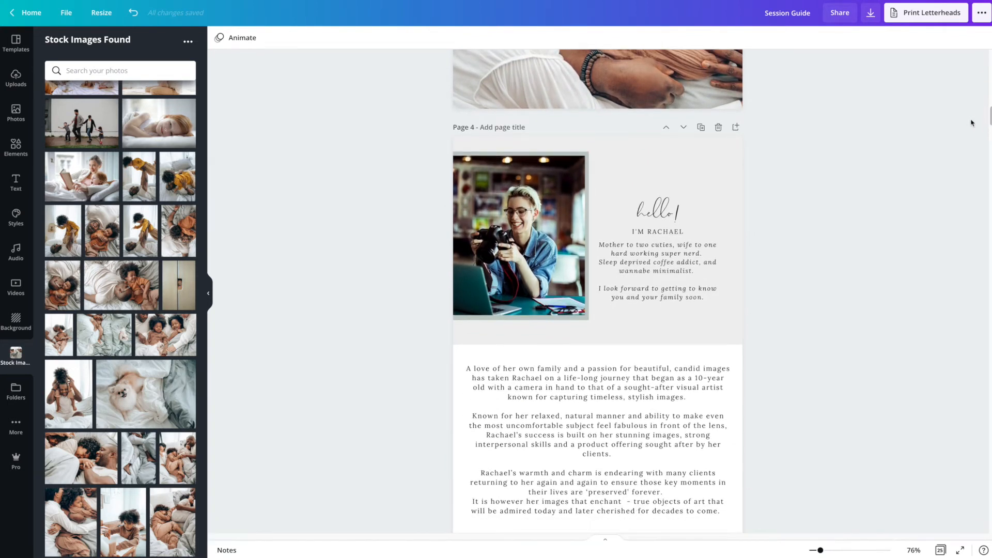
click(575, 191)
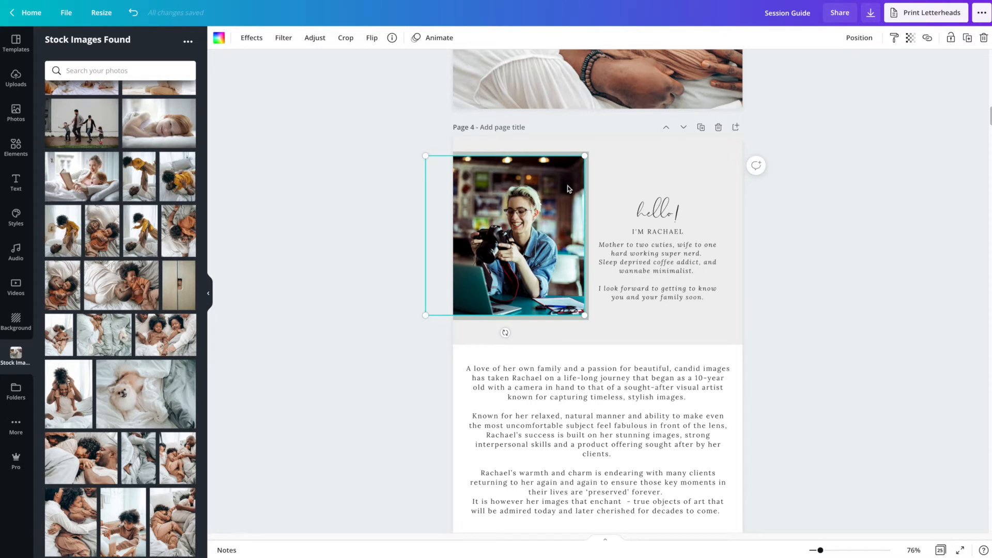
drag(569, 197, 548, 313)
mouse_move(548, 195)
mouse_down()
mouse_move(580, 192)
mouse_move(540, 193)
mouse_up()
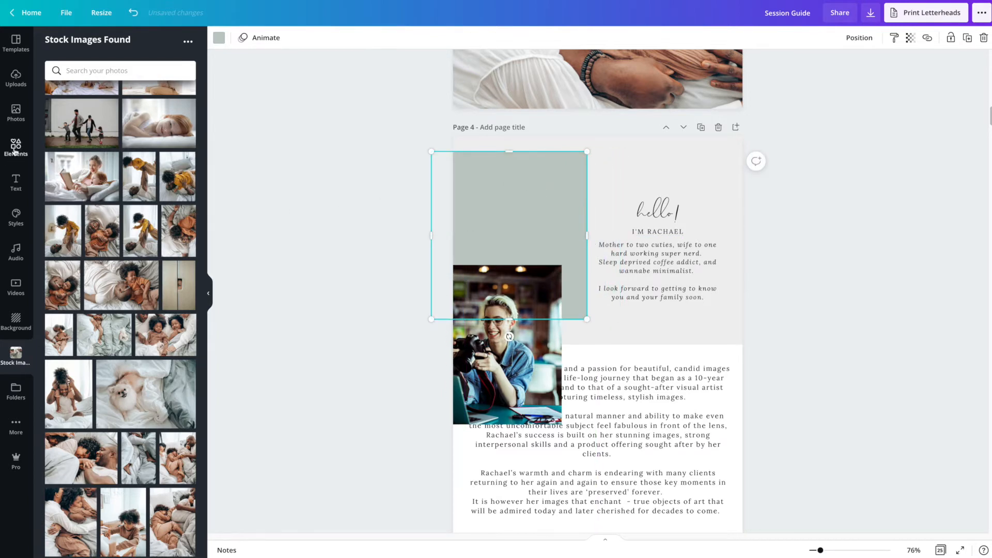
Add a square shape to page 4, fill it with white from the document colors and delete it
click(16, 147)
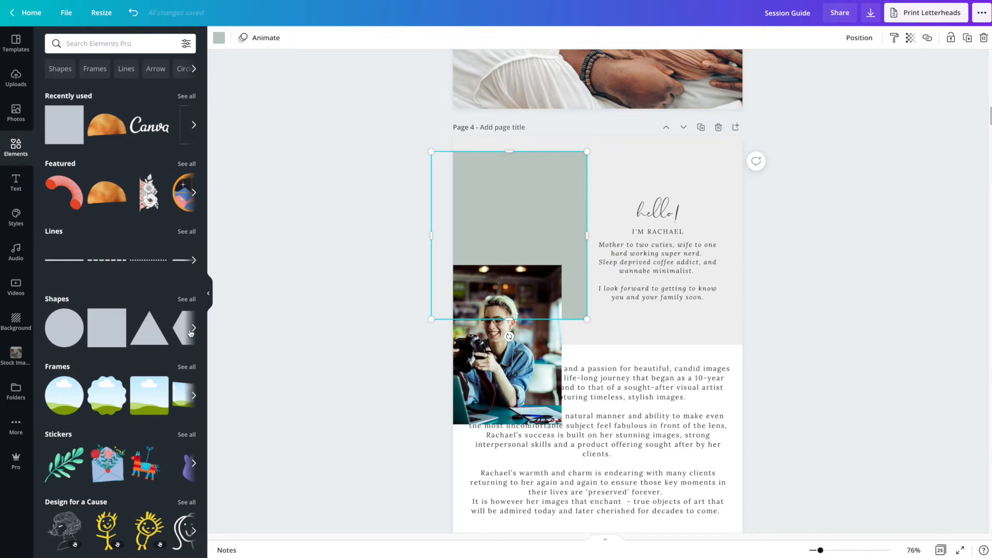
click(107, 327)
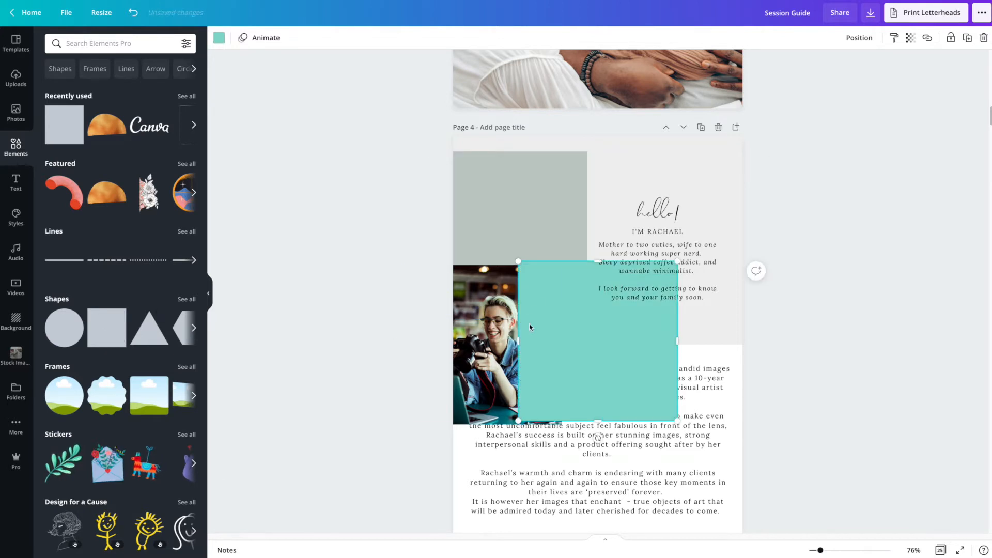
click(219, 37)
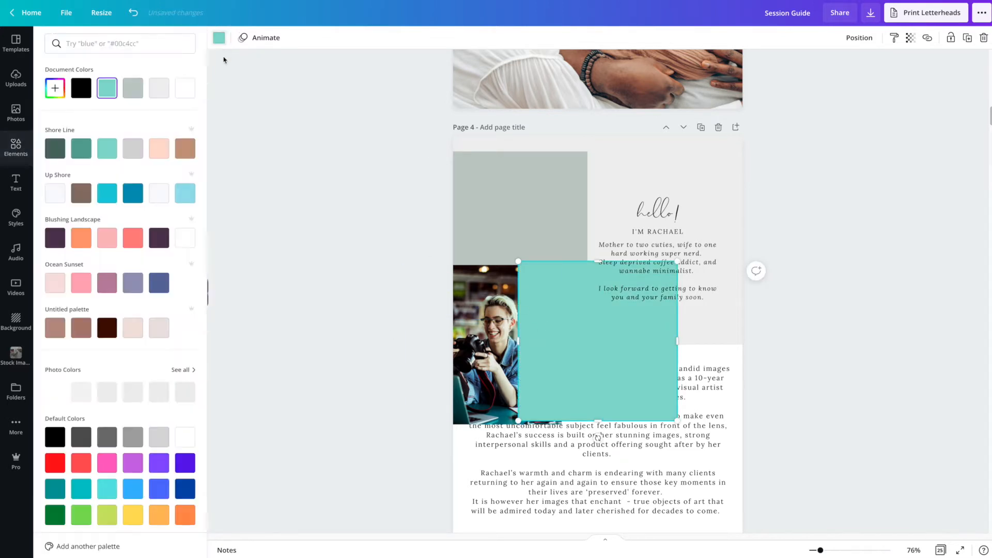
click(185, 88)
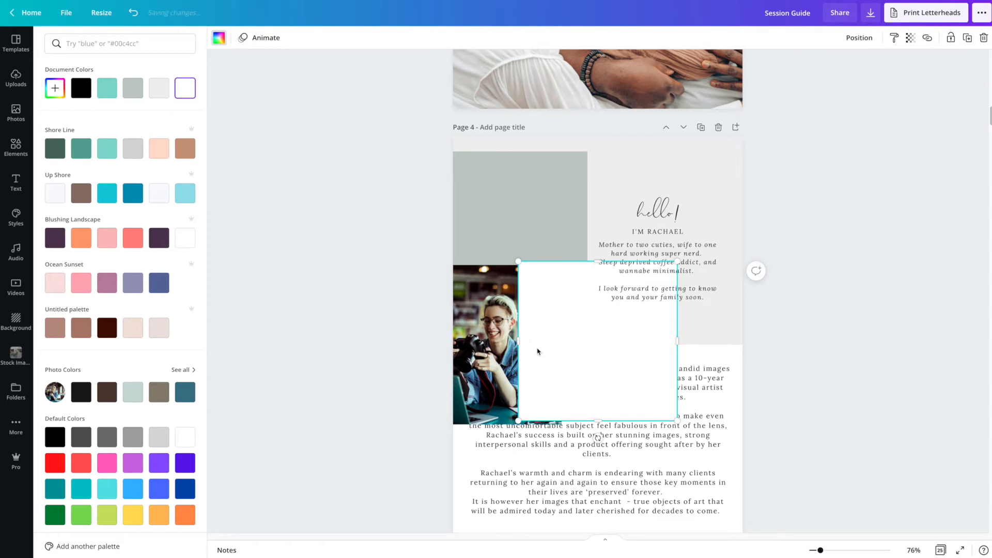
key(Delete)
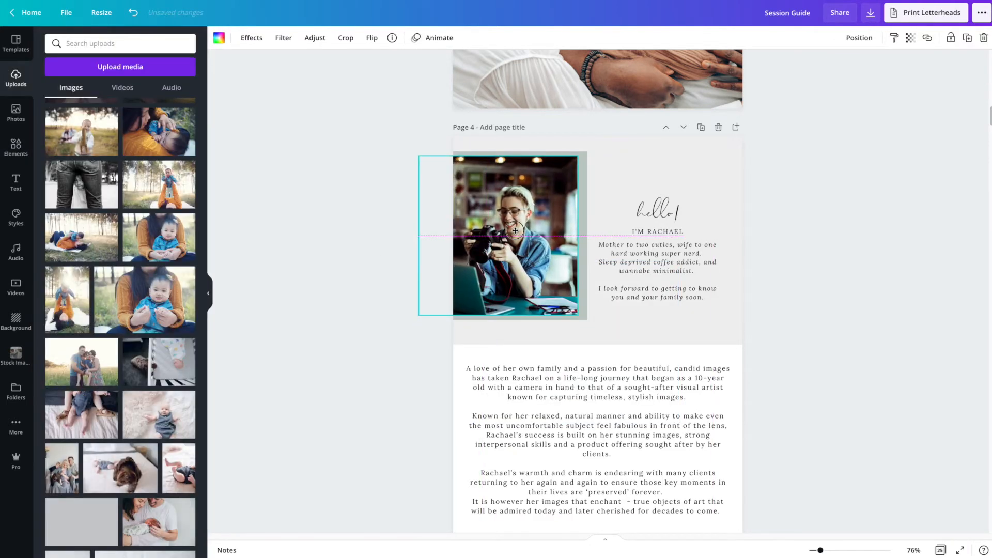
Place the portrait back over the grey-green rectangle on page 4 and group the photo with the rectangle
drag(515, 231, 520, 231)
click(598, 164)
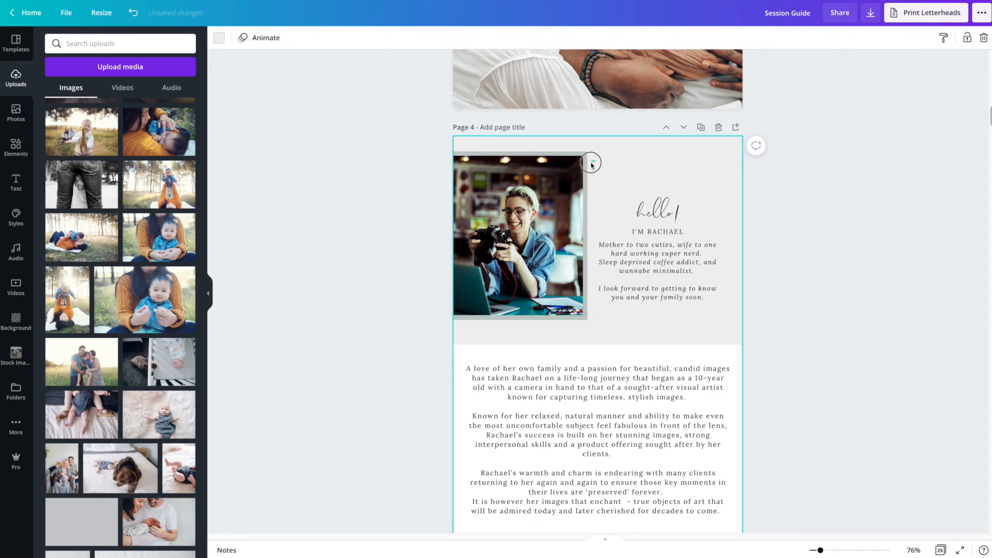
drag(563, 179, 559, 199)
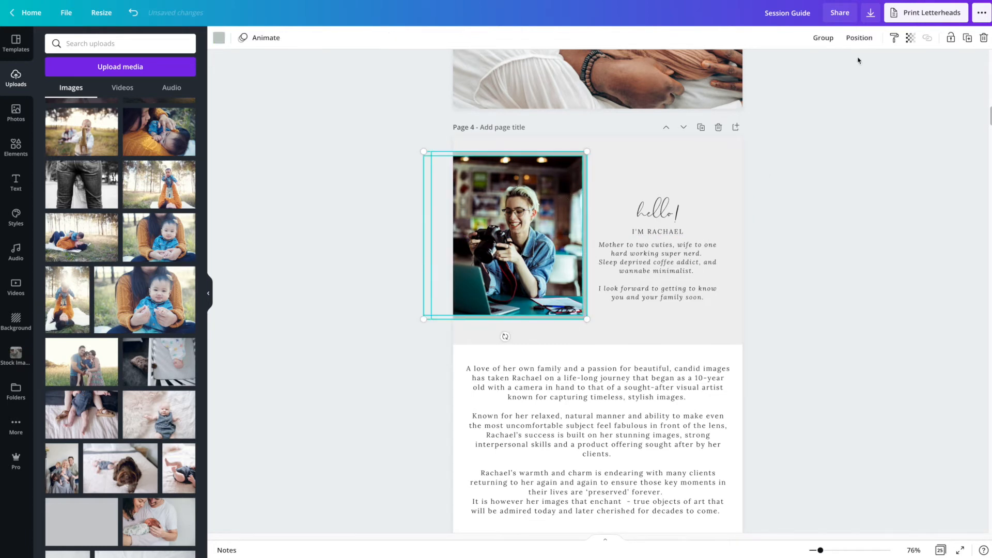
click(824, 38)
Move the grouped portrait to the right side of page 4 over the "hello!" text and bring it forward in front of the text
click(518, 211)
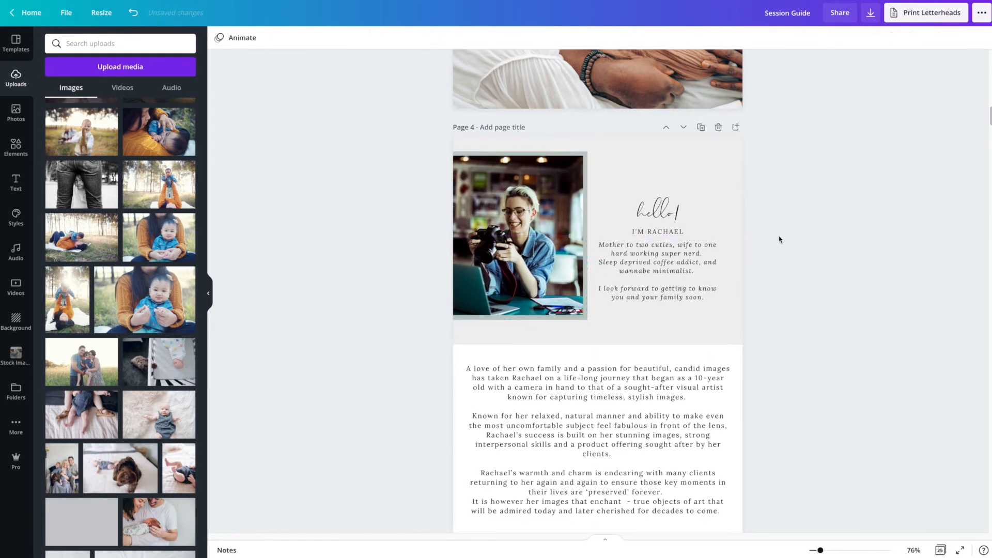
drag(534, 219, 676, 219)
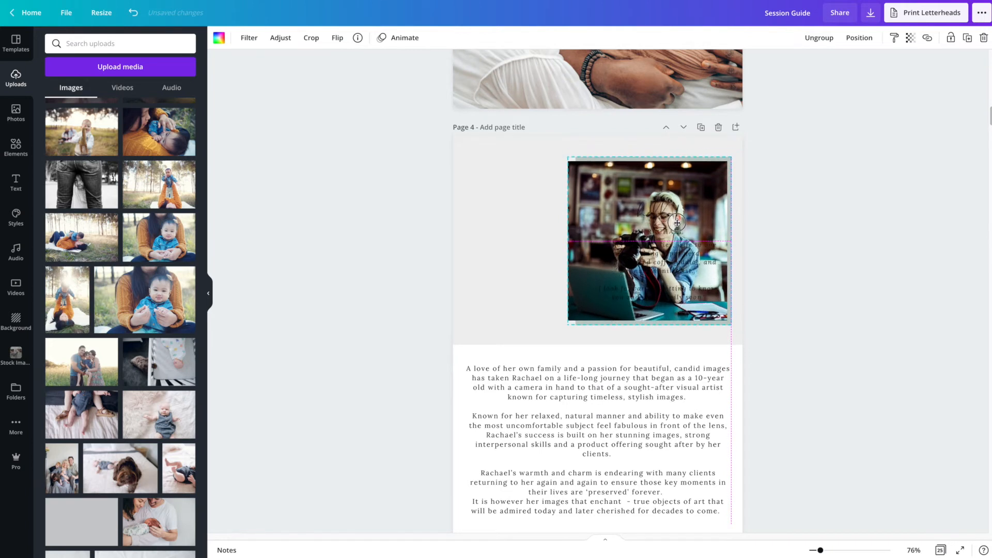
click(863, 39)
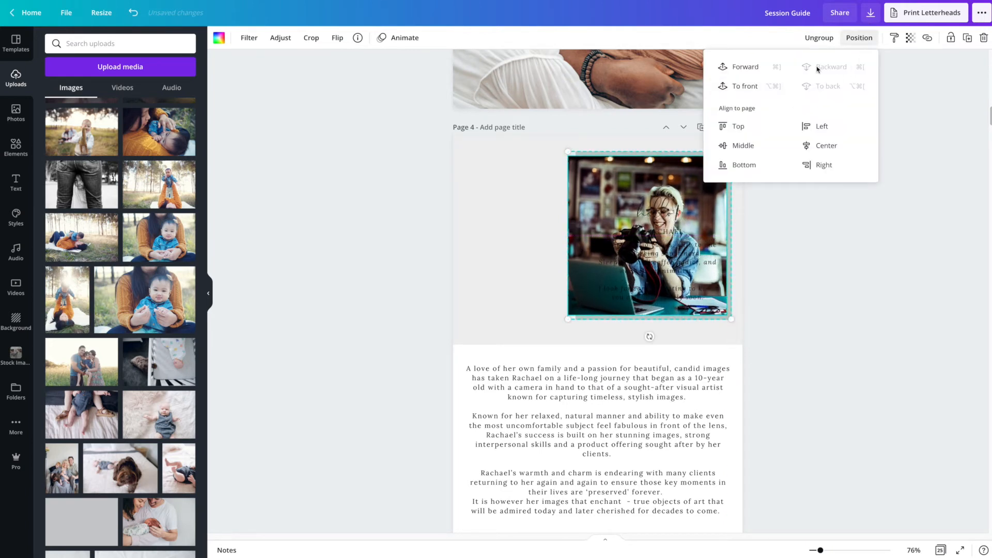
click(754, 67)
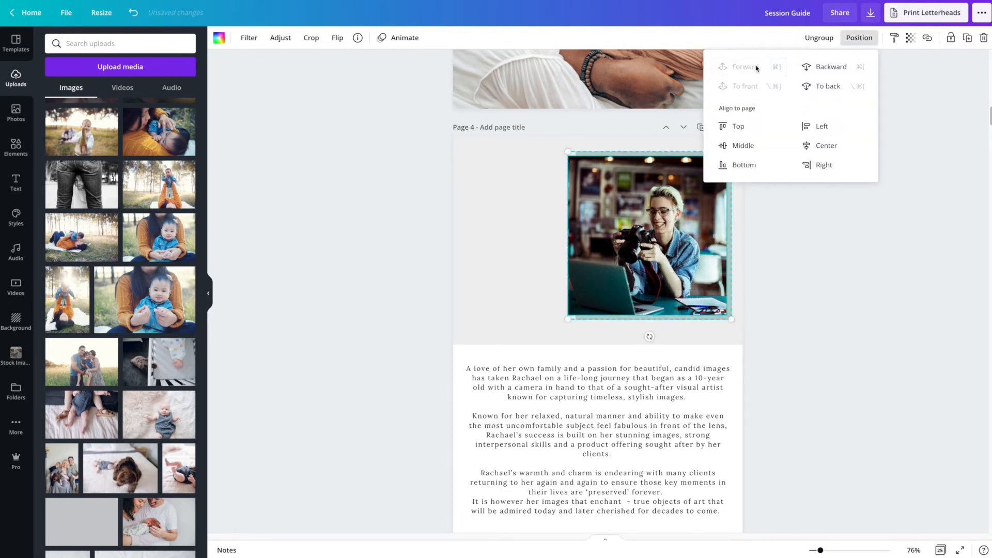
Send the grouped portrait on page 4 behind the "hello!" text and lock it closer to the page's right edge
click(832, 87)
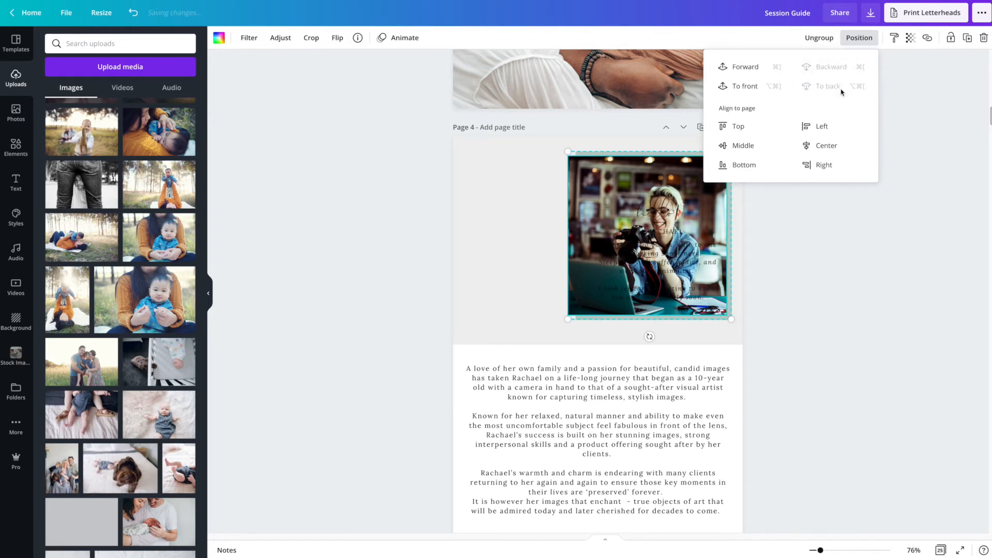
click(774, 227)
mouse_move(604, 197)
mouse_down()
mouse_move(651, 196)
mouse_move(615, 197)
mouse_up()
drag(613, 194, 726, 317)
click(950, 38)
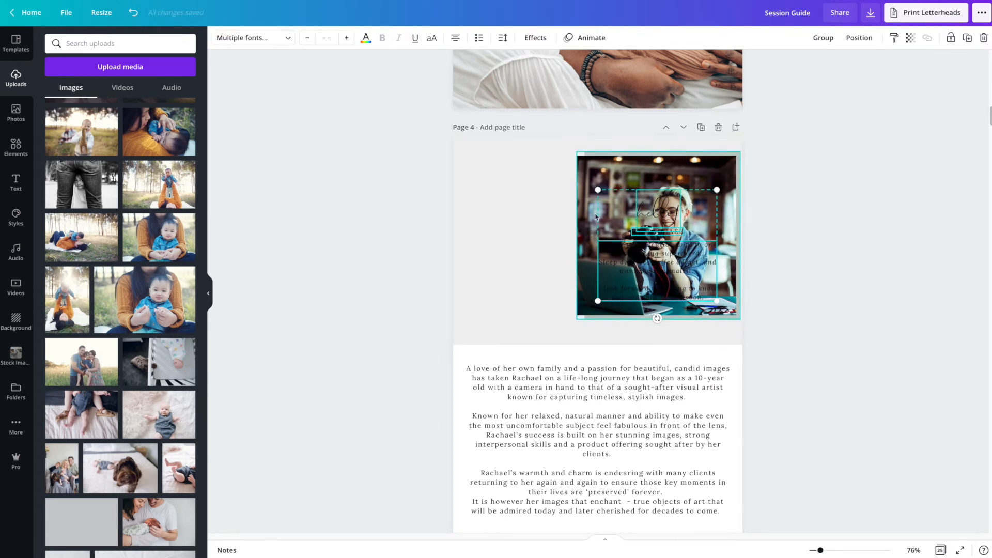
click(781, 152)
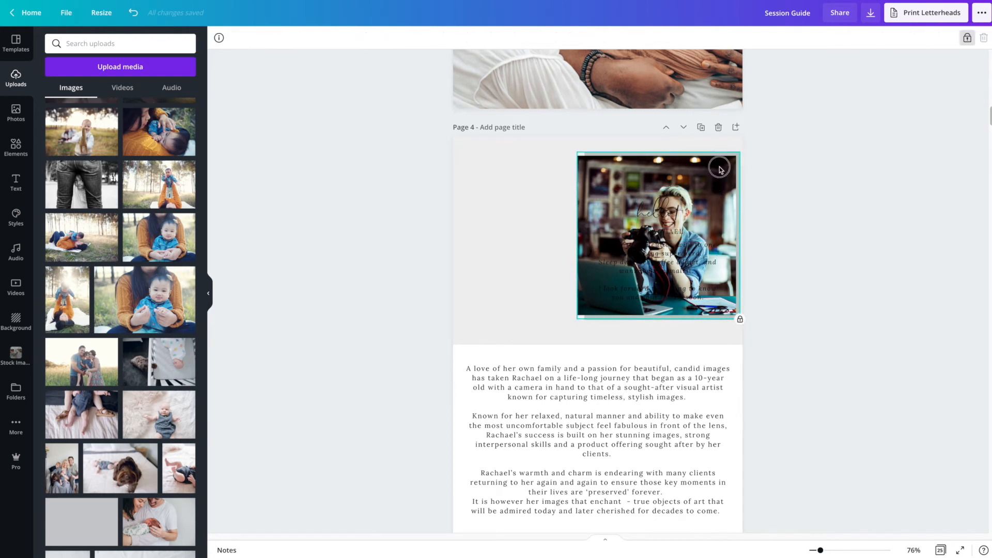
Recolor the "hello!" heading and introduction text over the portrait to white from the document colors
drag(596, 185, 723, 318)
click(366, 39)
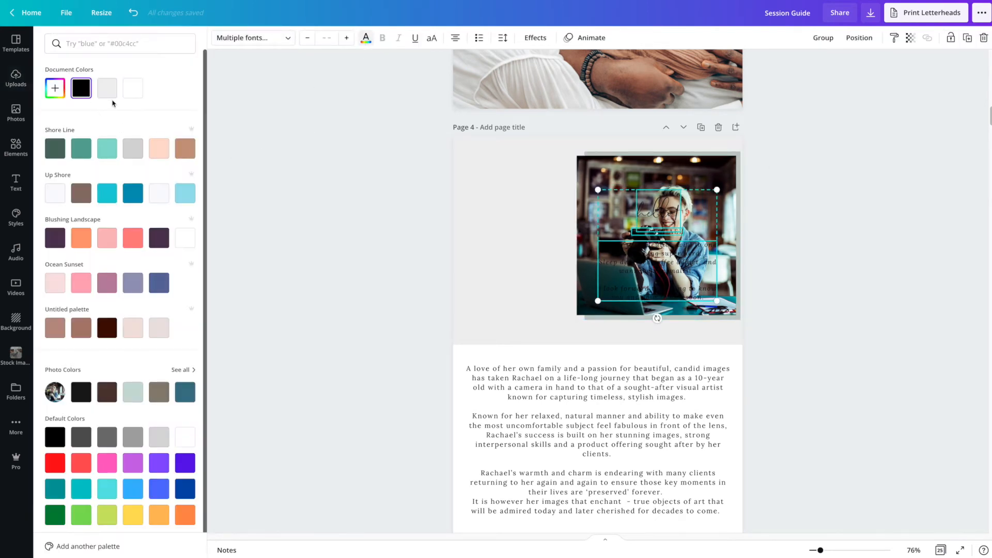
click(131, 89)
click(795, 296)
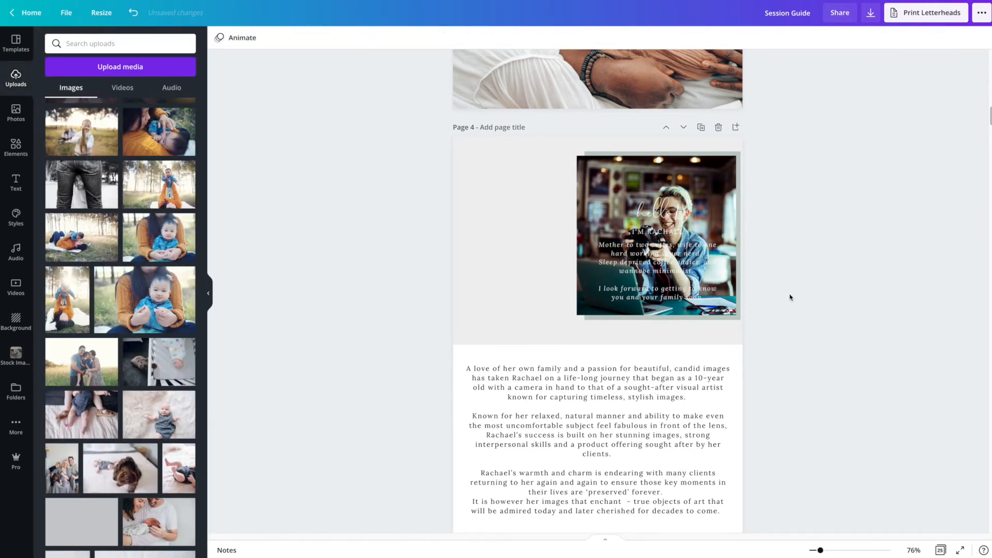
Undo the white text color and the portrait's layering, locking and move on page 4
drag(712, 178, 604, 279)
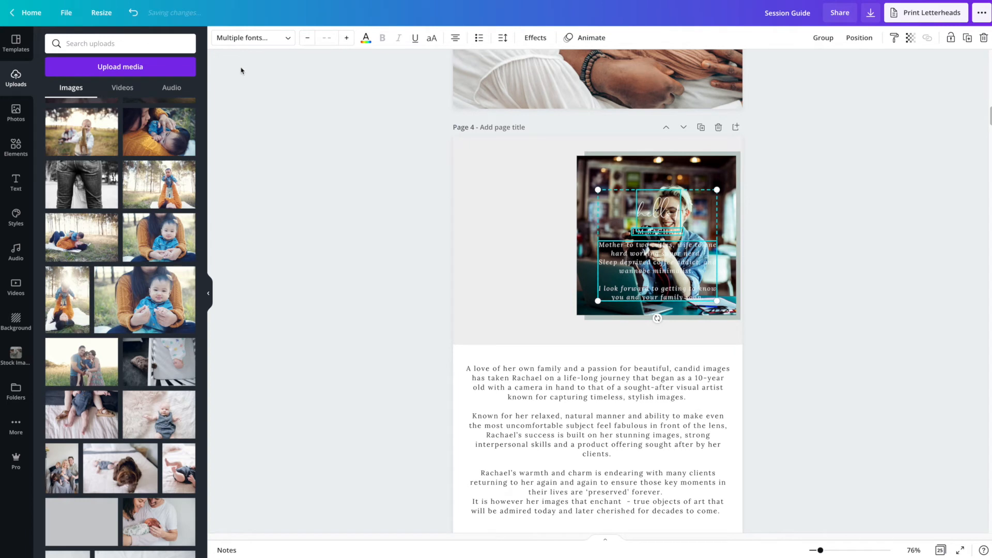
click(262, 103)
click(133, 13)
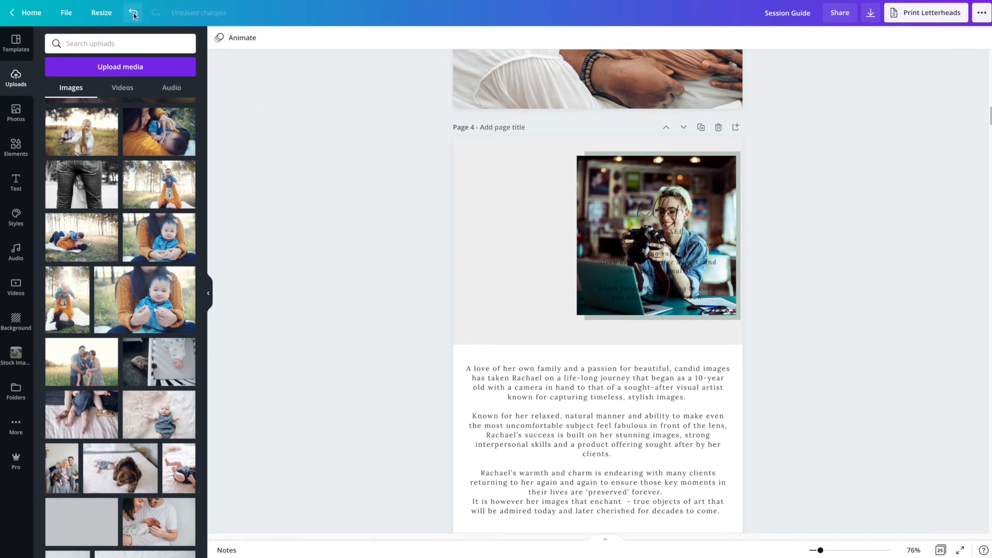
click(133, 13)
Try out the transparency of the grouped portrait on page 4 and return it to 100
click(535, 210)
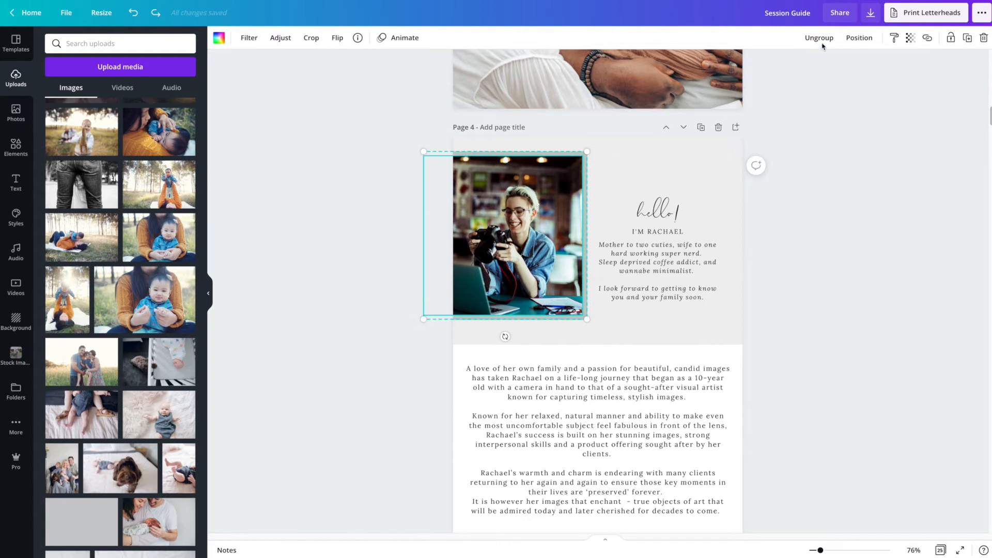
click(910, 39)
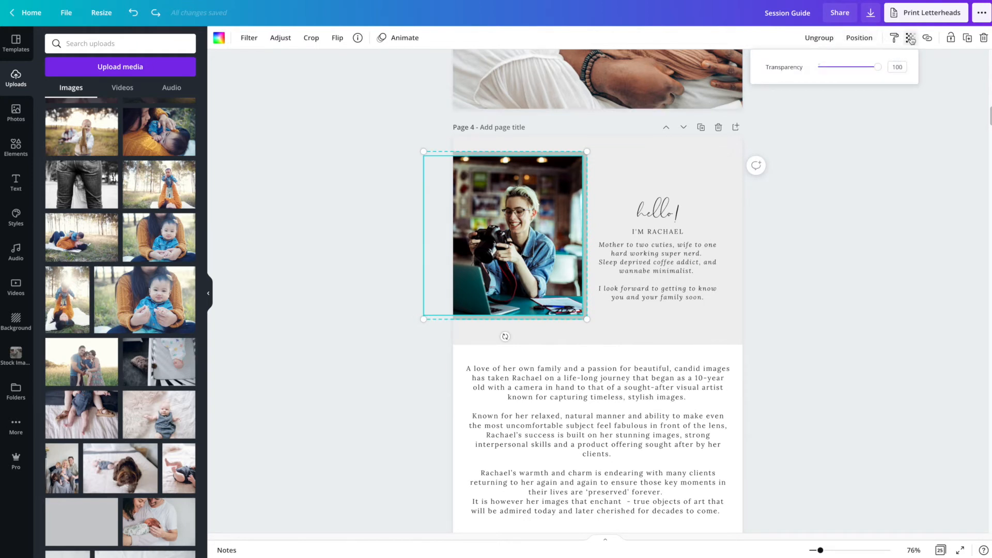
mouse_move(879, 71)
mouse_down()
mouse_move(845, 67)
mouse_move(878, 67)
mouse_up()
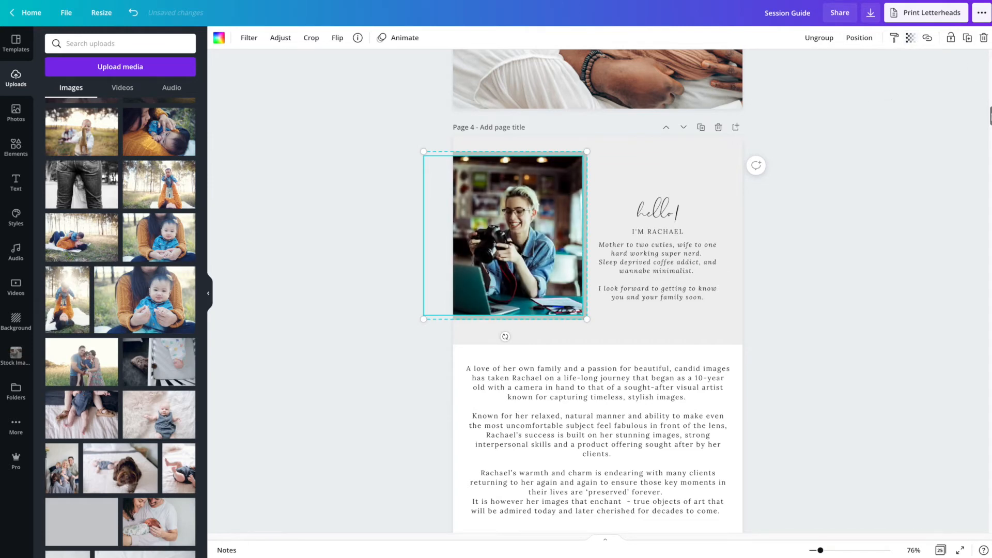
Try out the transparency of the white testimonial card on page 5 and return it to full opacity
scroll(606, 207, down, 10)
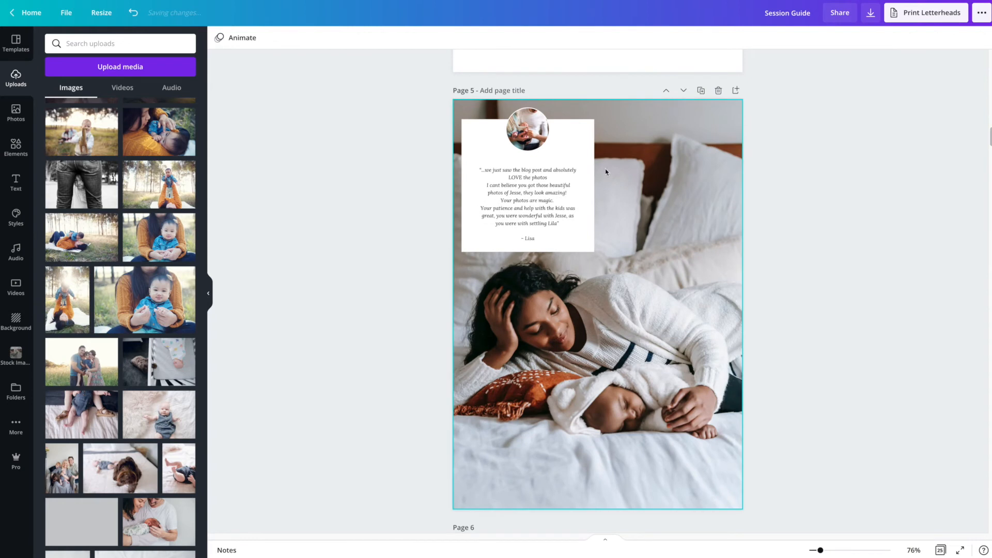
click(590, 172)
click(914, 40)
mouse_move(869, 66)
mouse_down()
mouse_move(841, 67)
mouse_move(881, 67)
mouse_up()
click(948, 59)
Cover the whole mother-and-child photo on page 10 with a semi-transparent white square shape
scroll(979, 171, down, 20)
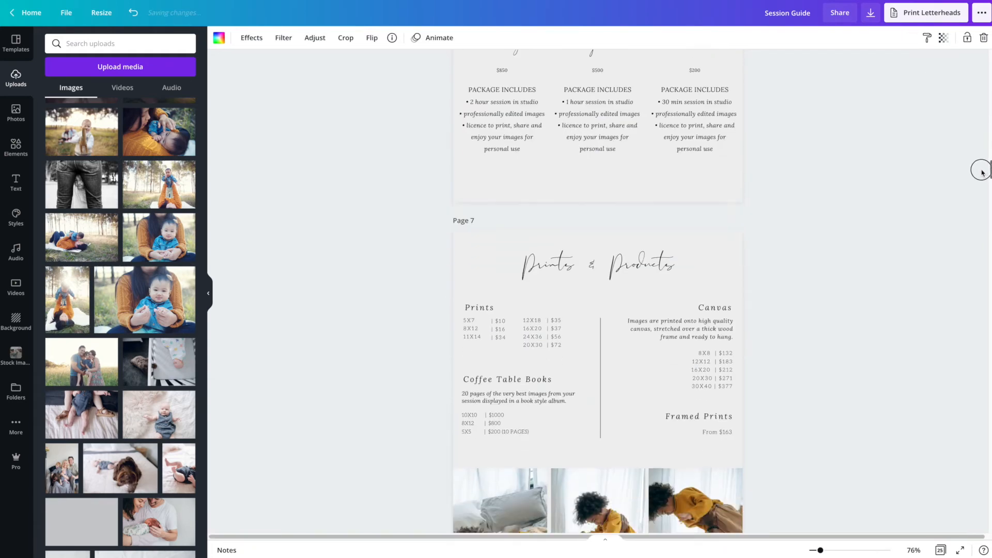
scroll(972, 202, down, 15)
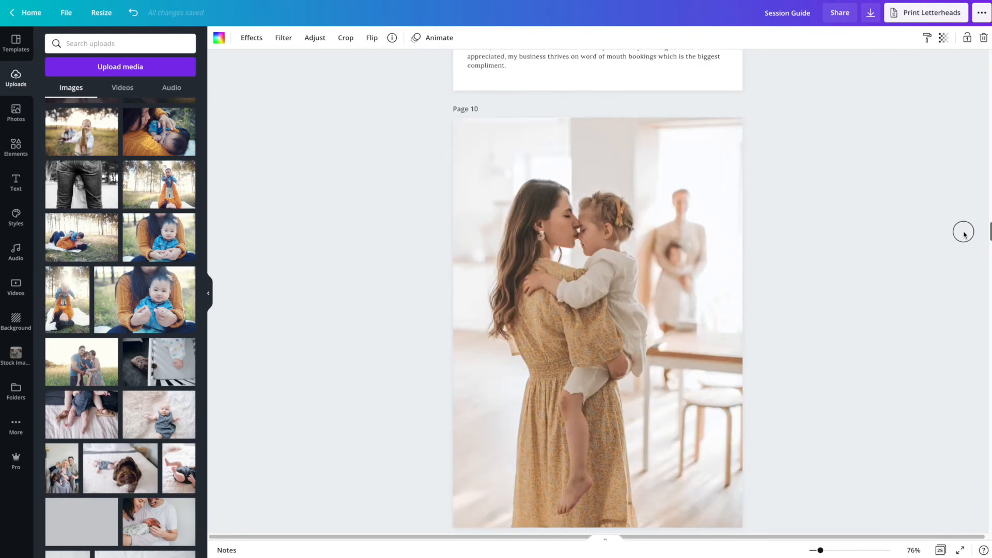
click(952, 133)
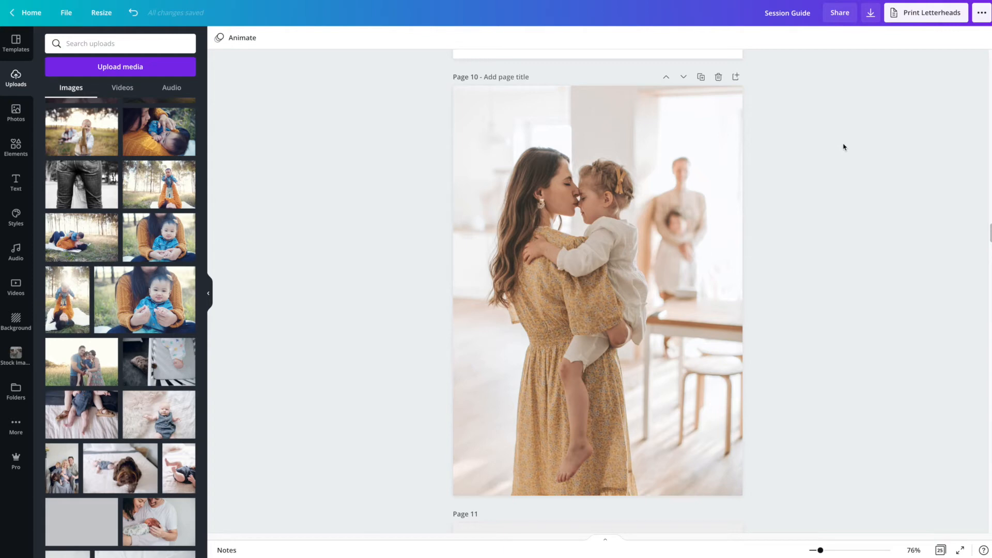
drag(100, 192, 141, 218)
drag(527, 169, 468, 182)
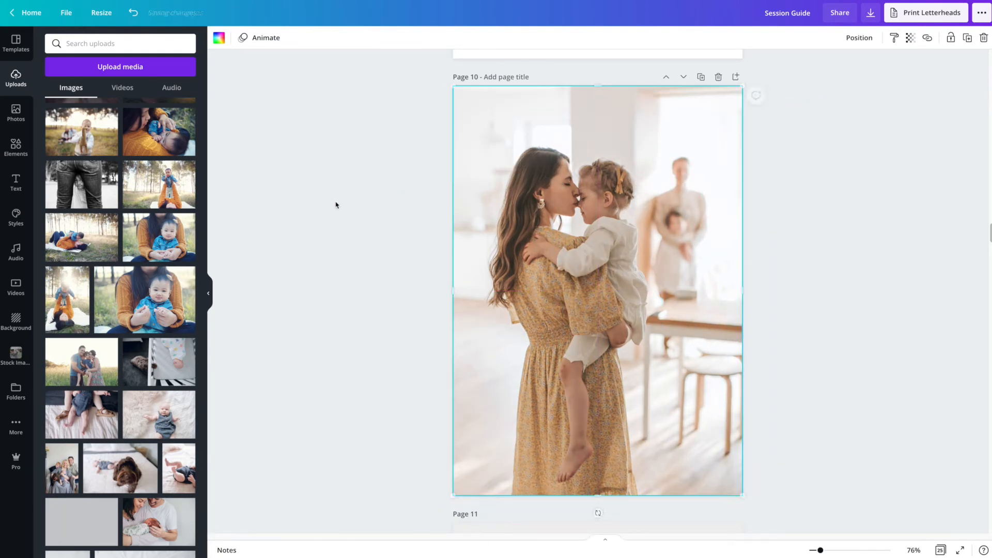
Try grey-green, Shore Line brown and white on the page 10 overlay and fill it with black
click(220, 38)
click(83, 92)
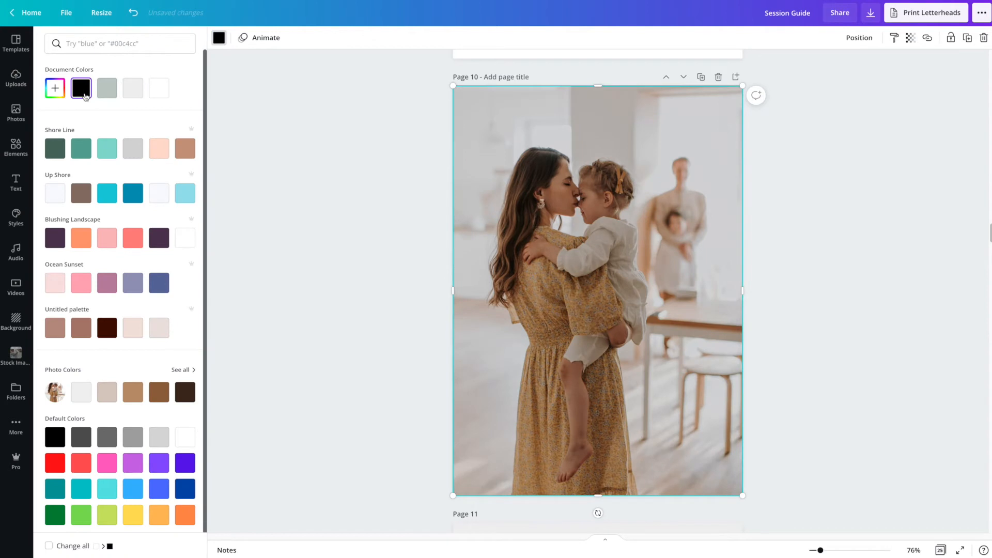
click(108, 94)
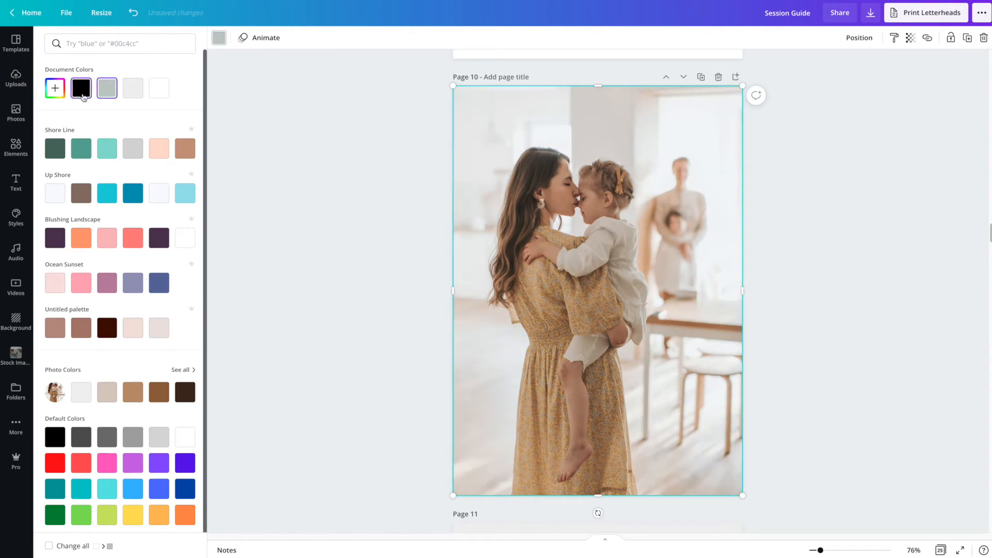
click(185, 150)
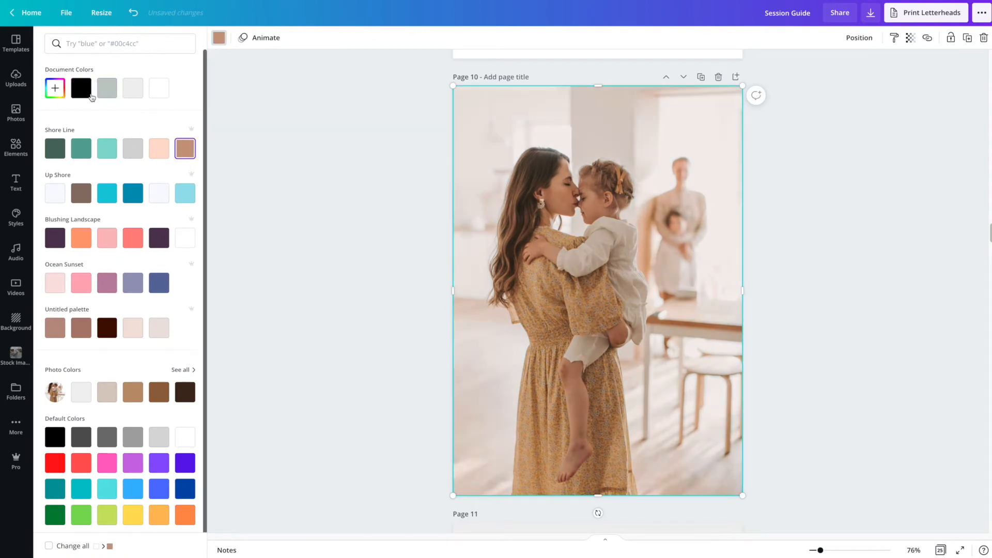
click(87, 93)
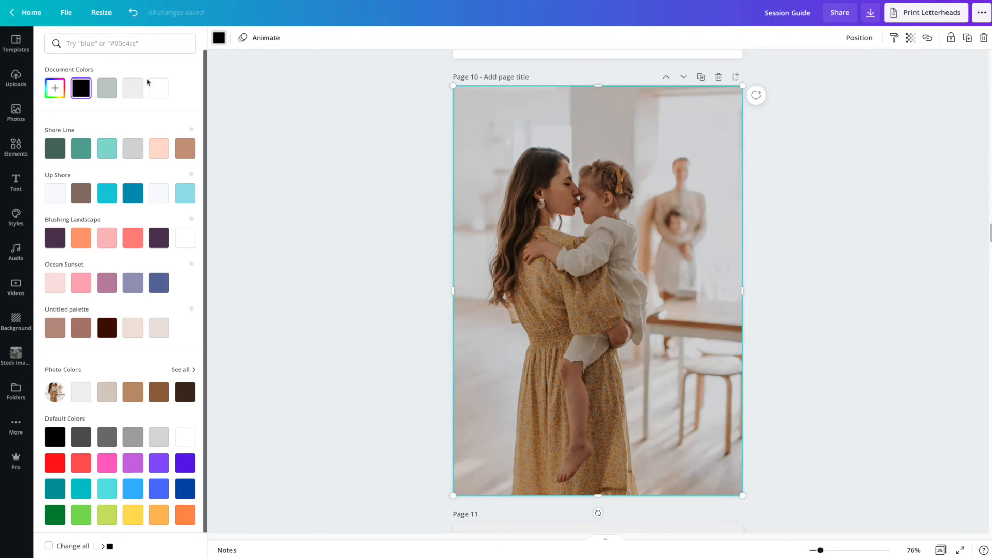
click(158, 88)
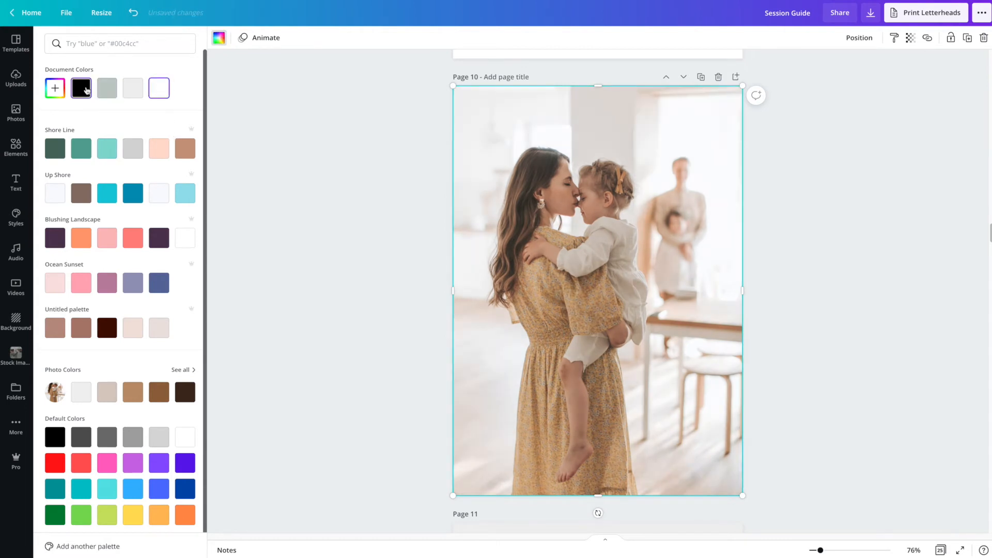
click(83, 93)
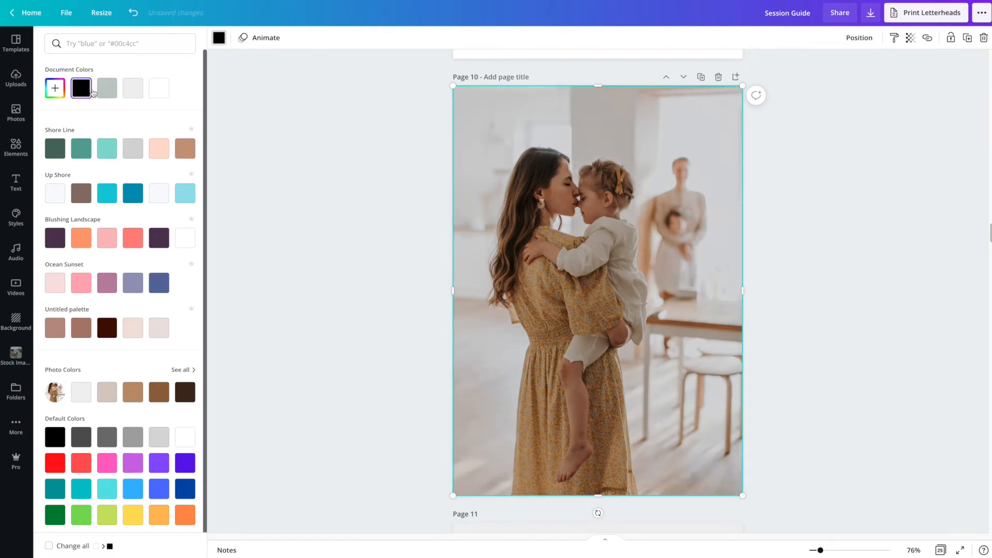
Raise the black overlay's transparency value above 15 to darken the photo on page 10
click(911, 41)
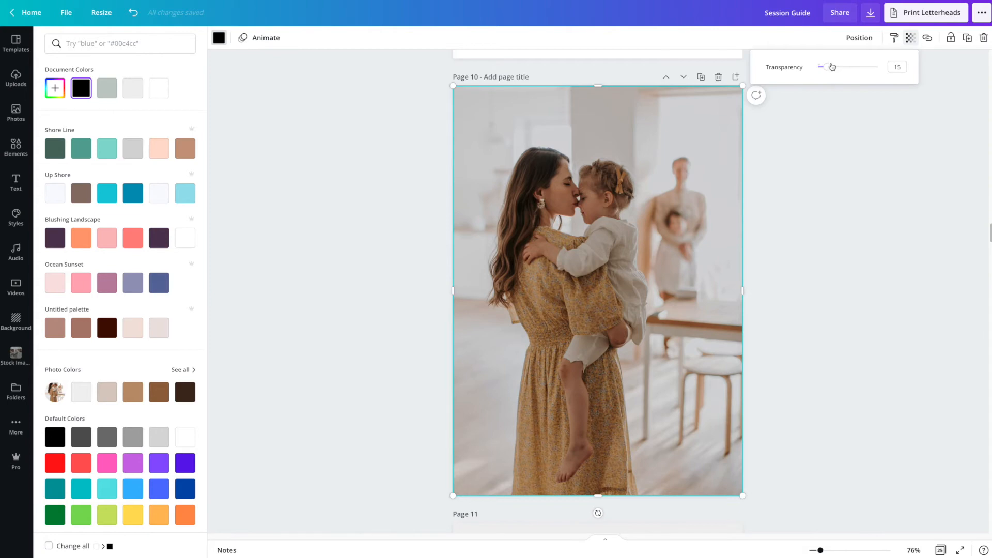
mouse_move(829, 67)
mouse_down()
mouse_move(883, 67)
mouse_move(828, 68)
mouse_move(843, 70)
mouse_up()
click(803, 171)
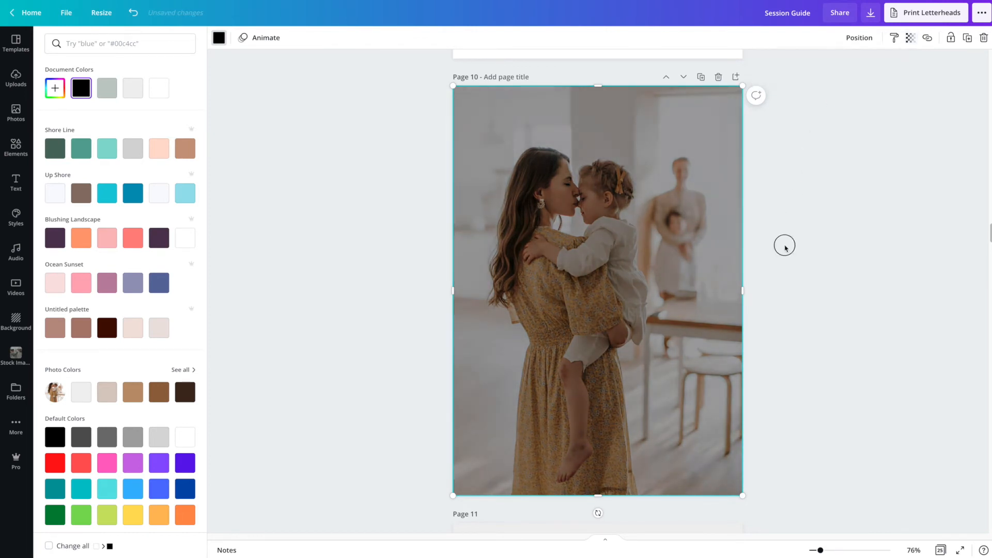
Add a paragraph text box to page 10, enlarge it to size 21.4 and center it horizontally over the photo
click(785, 247)
key(t)
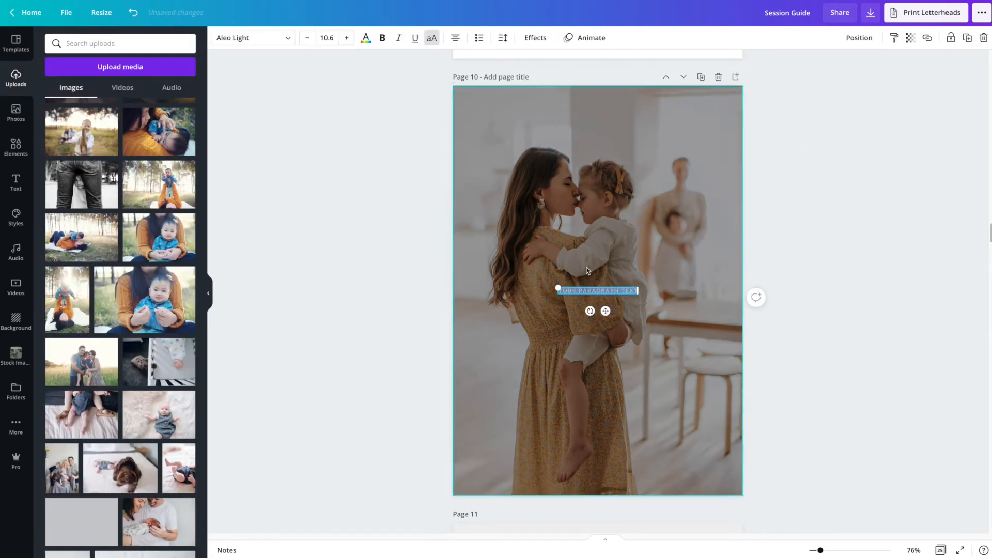
drag(556, 287, 484, 199)
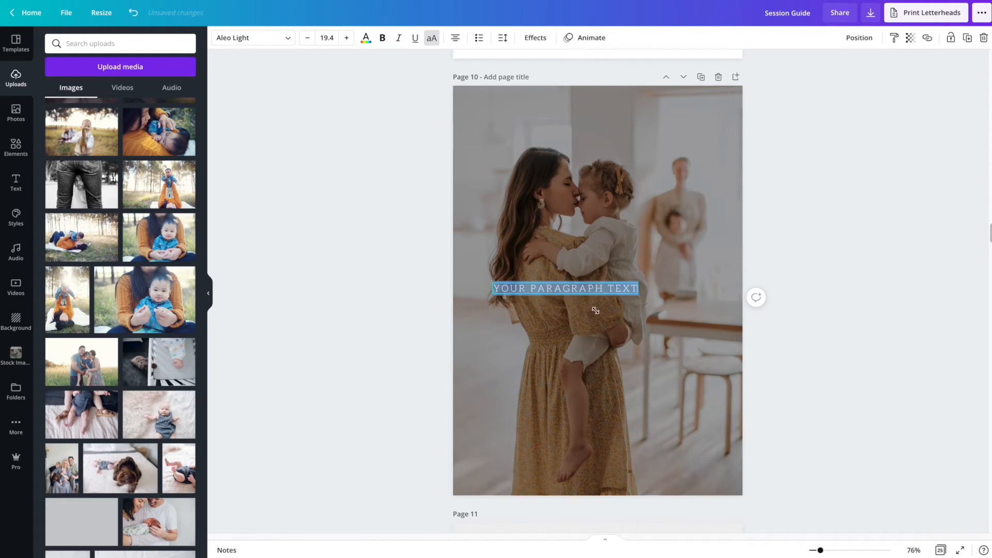
drag(567, 312, 602, 260)
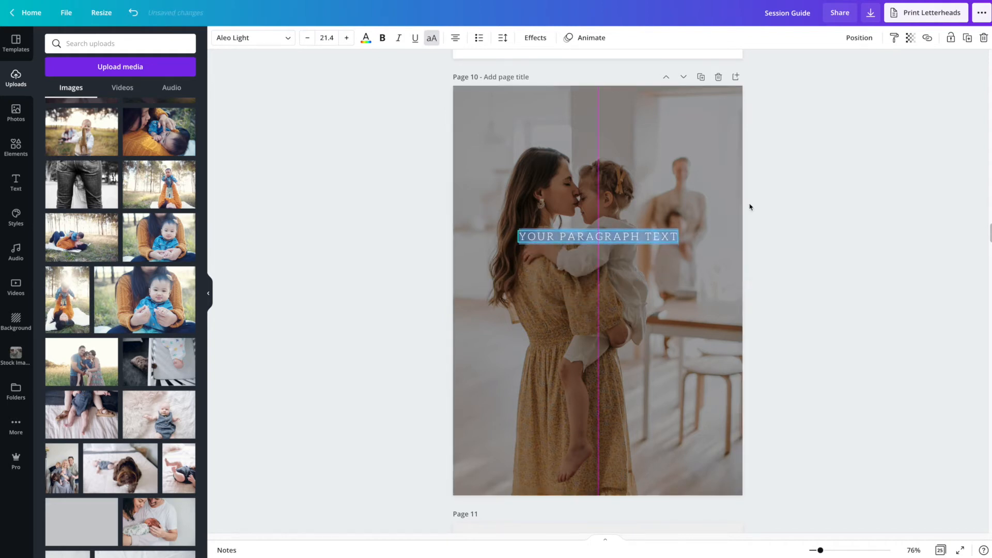
click(757, 242)
Set the black overlay's transparency to 34 and delete the paragraph text from page 10
click(660, 207)
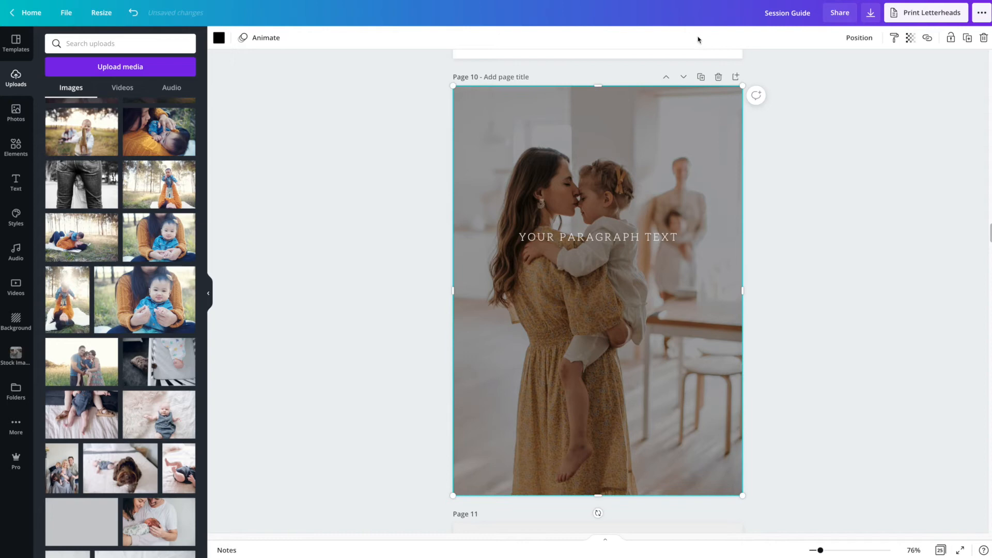
click(911, 38)
mouse_move(837, 70)
mouse_down()
mouse_move(815, 67)
mouse_move(851, 66)
mouse_move(839, 71)
mouse_up()
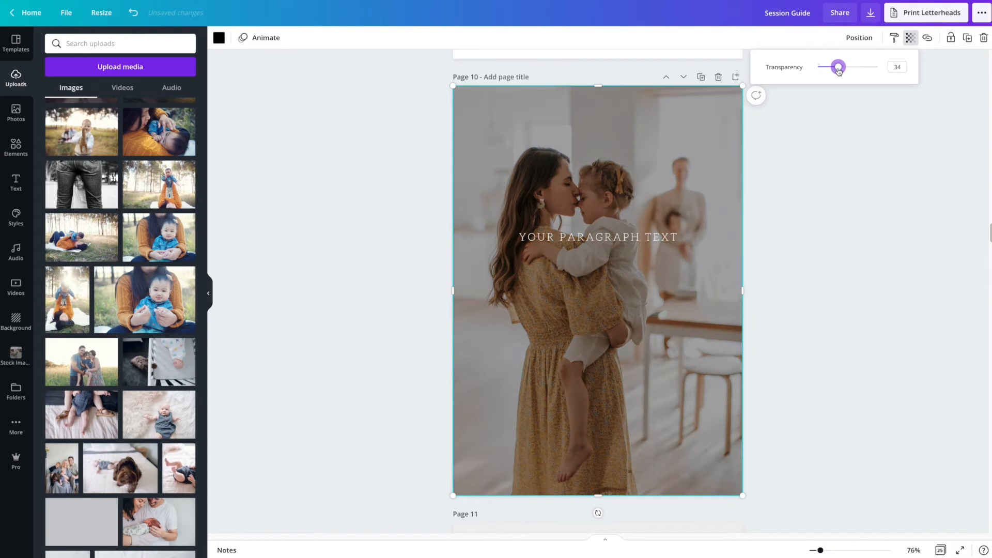
click(839, 111)
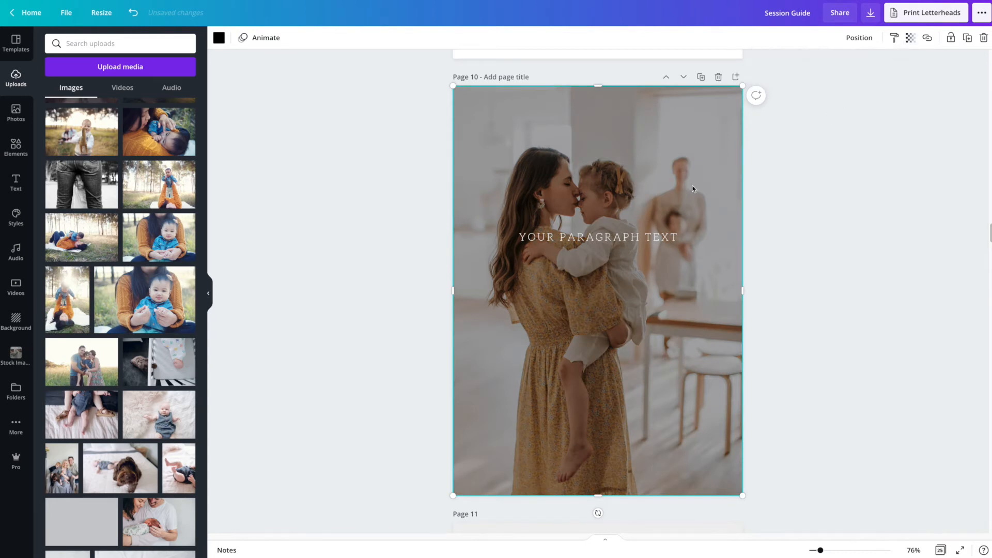
double_click(620, 237)
key(Delete)
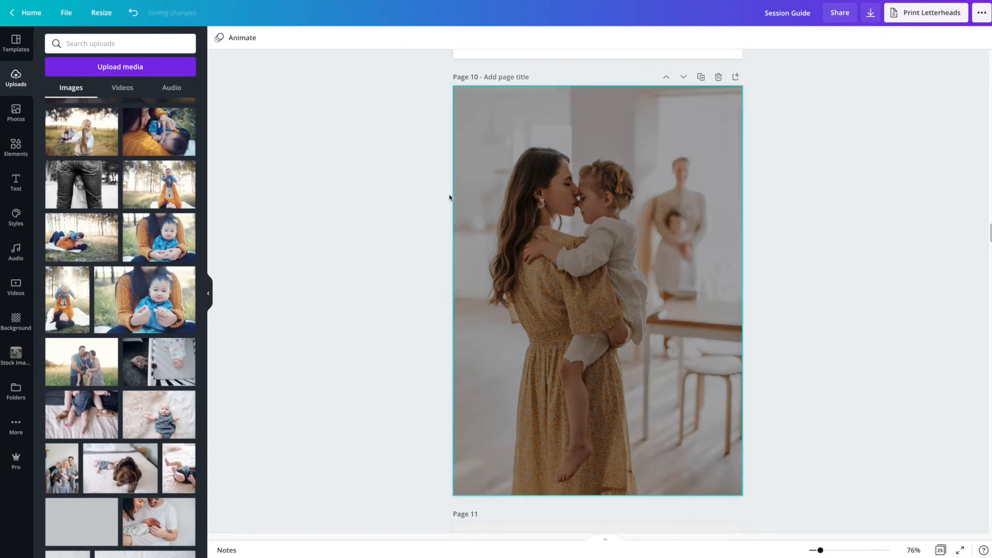
Narrow the overlay from its left edge and replace page 10's background photo with the black-and-white child-behind-jeans photo
drag(55, 173, 570, 181)
drag(89, 190, 468, 132)
drag(584, 117, 553, 125)
click(480, 132)
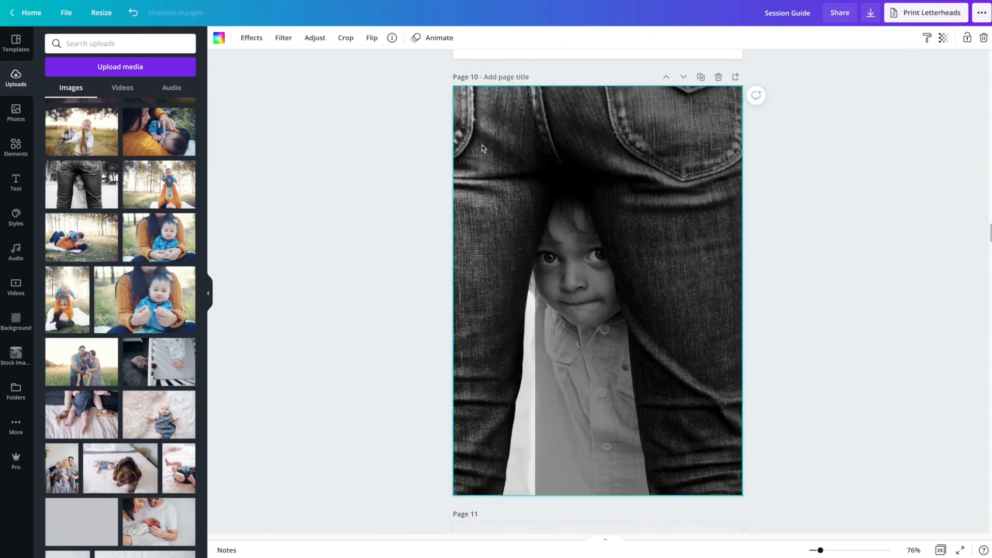
Undo the latest overlay resizing and the background photo replacement on page 10
click(133, 12)
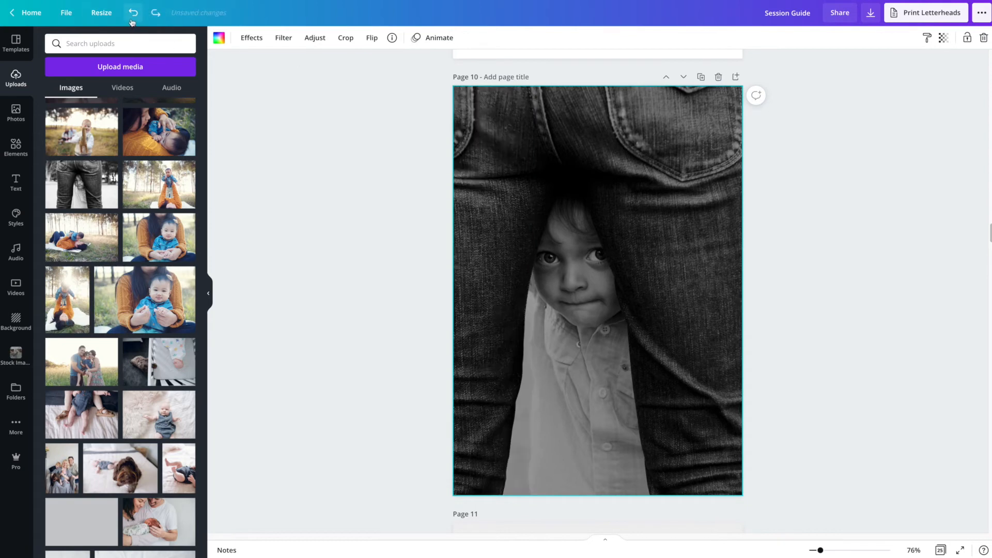
click(134, 12)
click(133, 13)
click(134, 12)
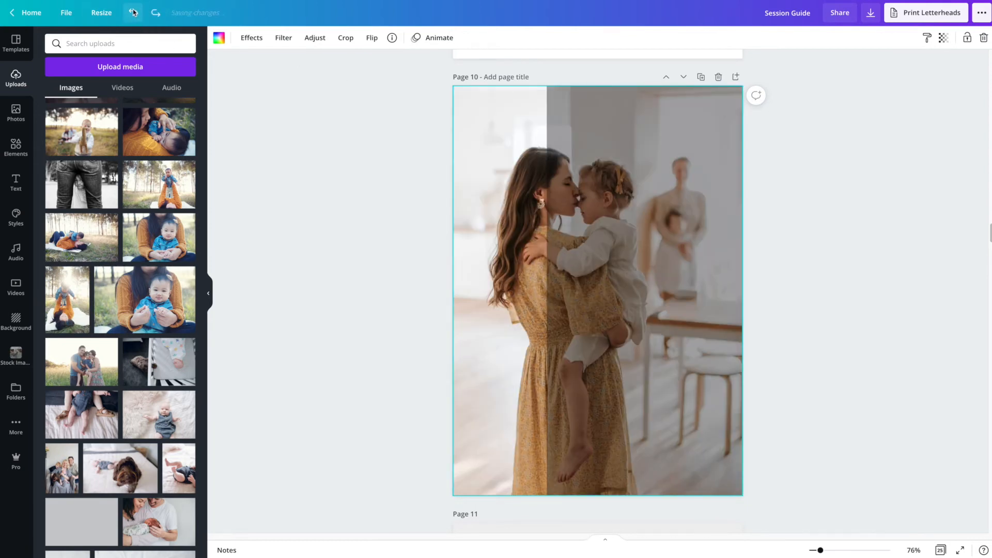
Redo the background photo replacement and delete the black-and-white photo from page 10
click(155, 13)
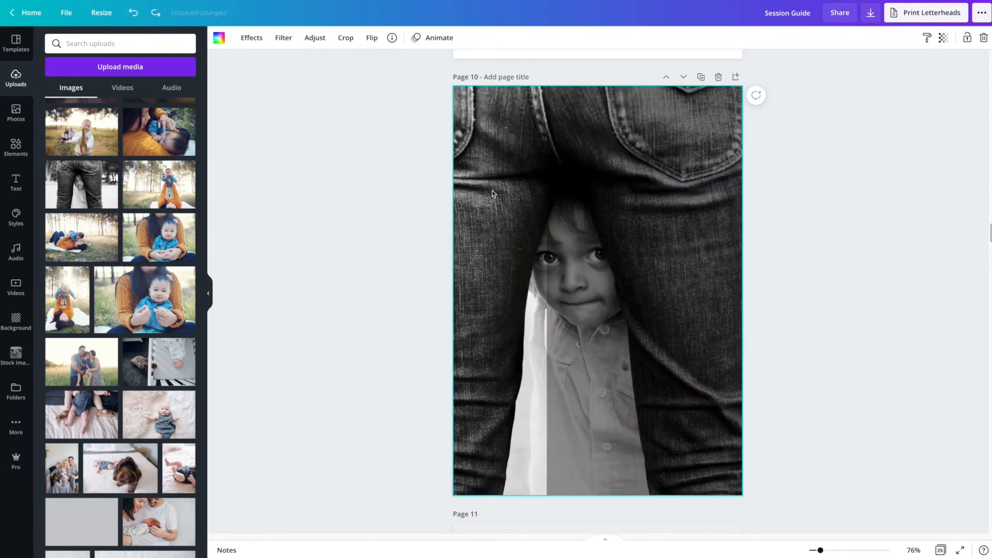
key(Delete)
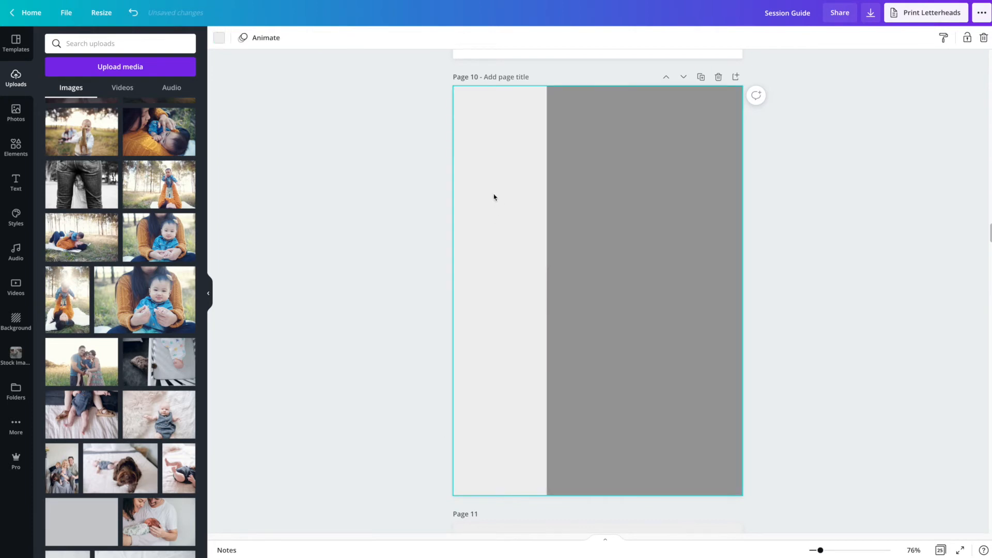
Undo the background photo's deletion and replacement on page 10 and widen the overlay to cover the whole page
click(135, 17)
click(135, 15)
drag(610, 117, 521, 120)
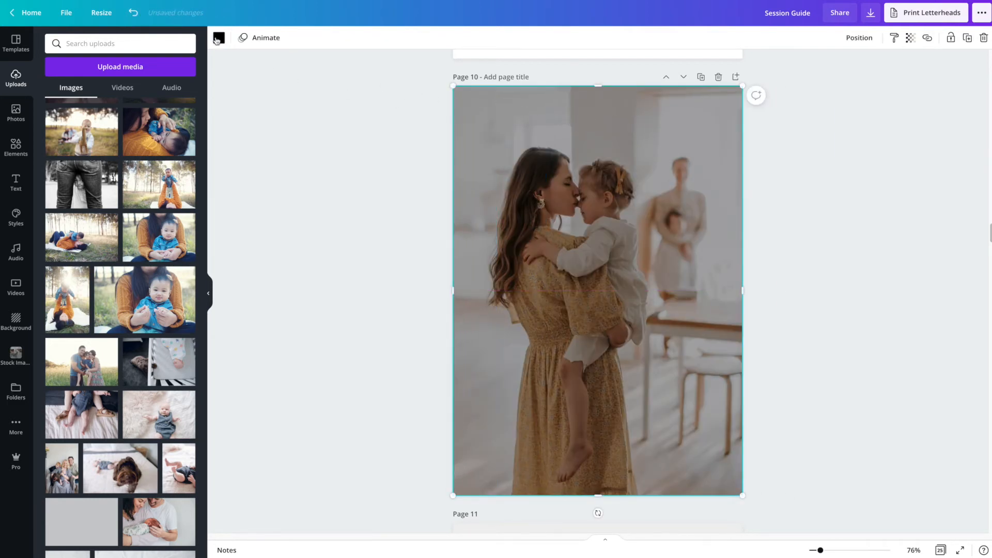
Recolor page 10's full-page overlay white and make it more see-through
click(219, 38)
click(159, 89)
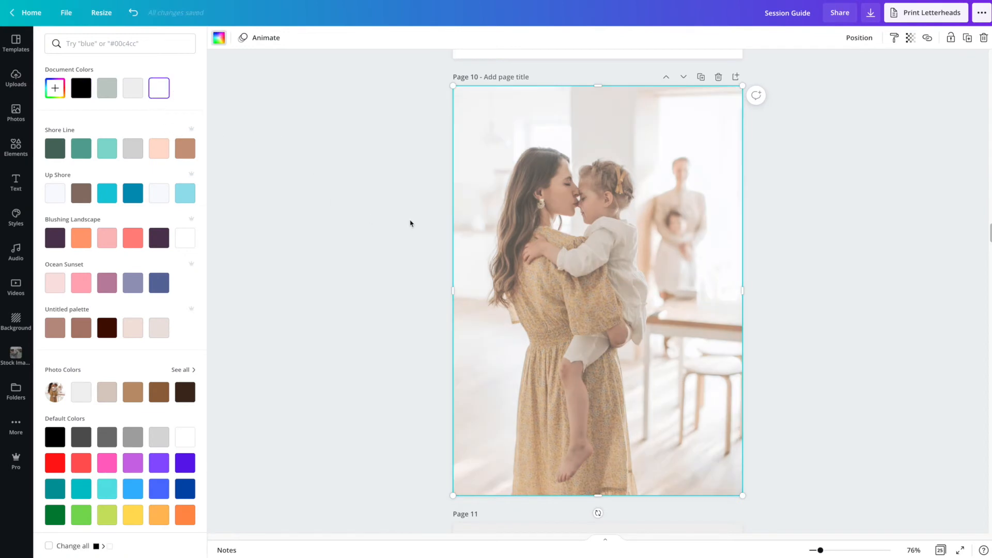
click(910, 38)
drag(836, 67, 828, 65)
click(980, 239)
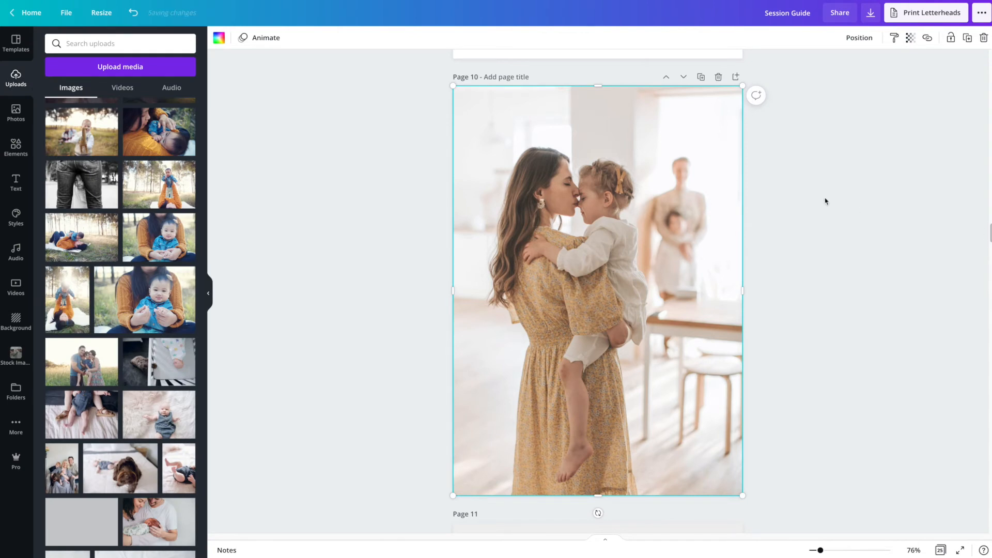
click(884, 180)
Try uppercase and underline formatting on the welcome paragraph on page 3
drag(991, 231, 991, 231)
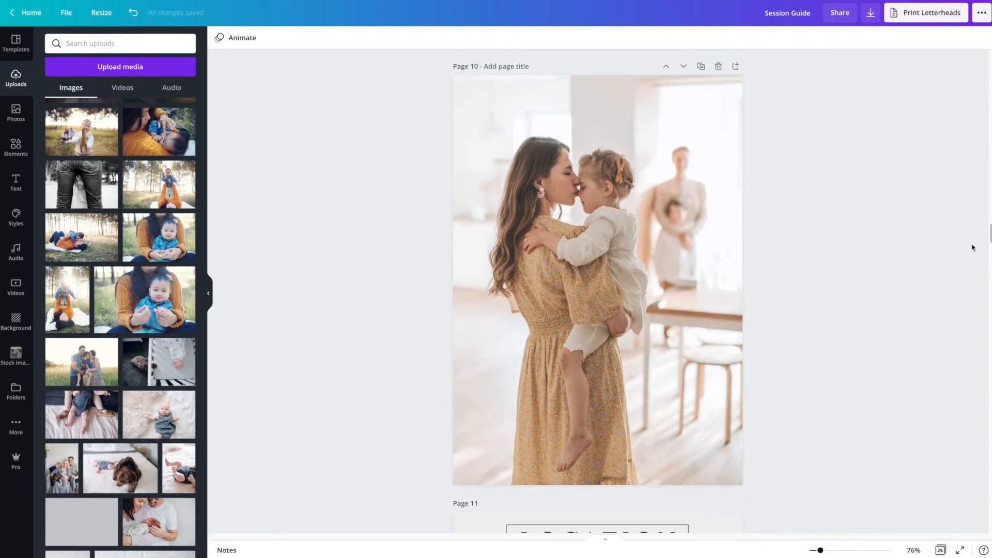
drag(681, 239, 988, 84)
click(584, 263)
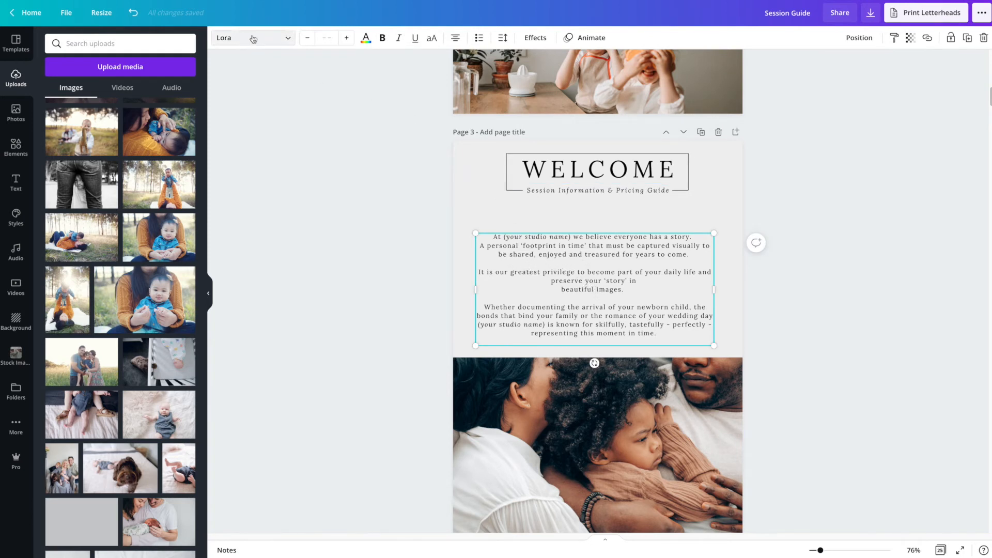
click(280, 40)
click(432, 39)
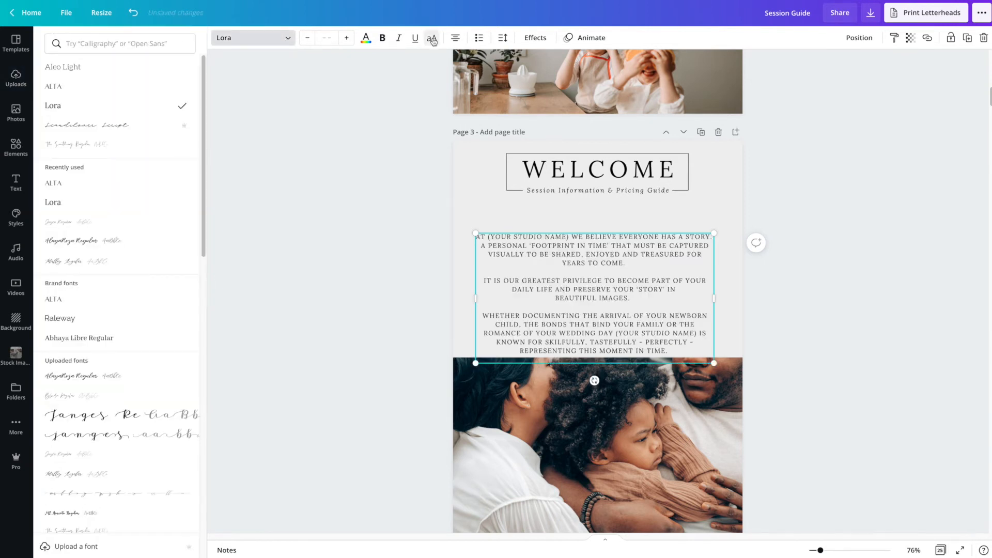
click(432, 40)
click(415, 40)
click(416, 40)
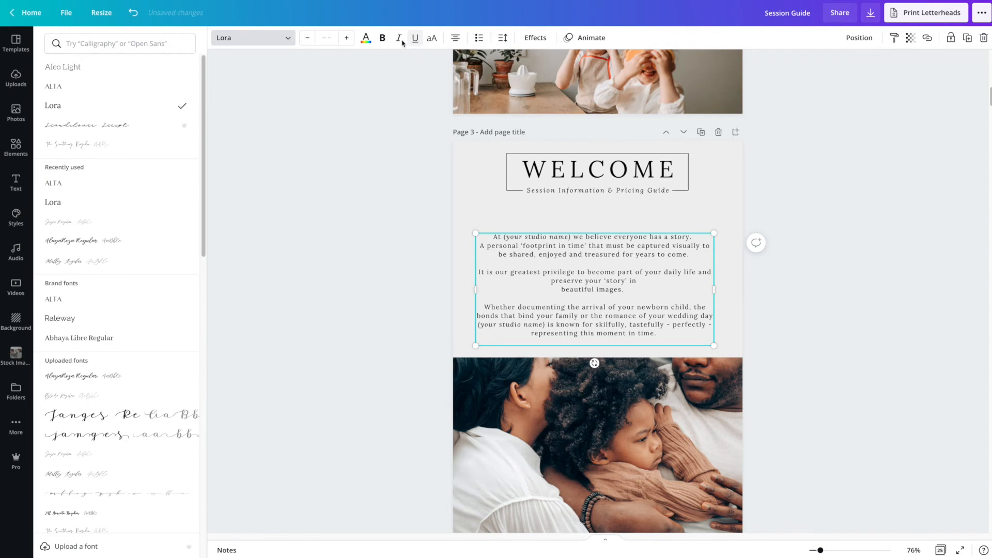
Try a font size three increments larger on page 3's welcome paragraph and step it back down
click(346, 39)
click(346, 39)
click(346, 39)
click(308, 38)
click(308, 38)
click(307, 38)
click(308, 37)
click(307, 38)
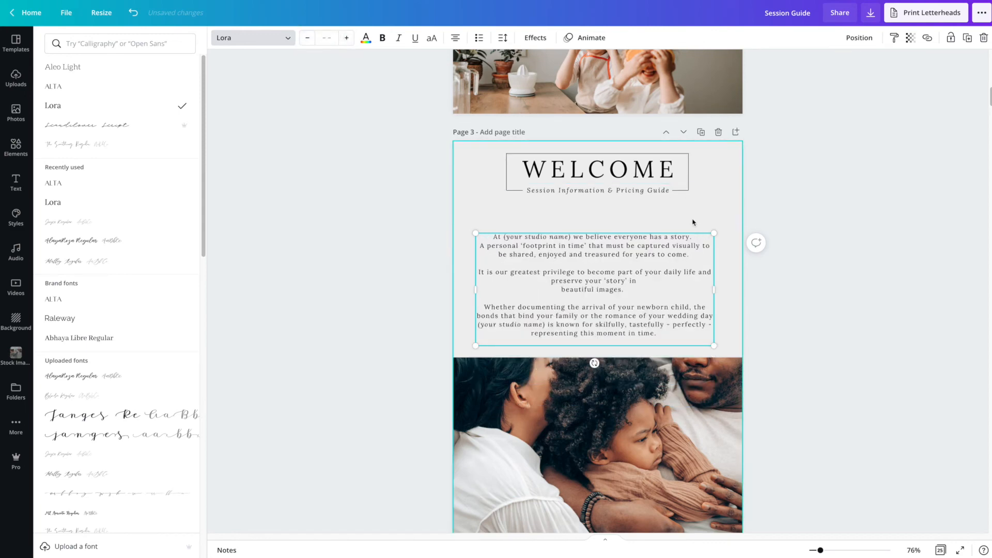
Enlarge page 3's welcome paragraph and WELCOME heading, centering the heading horizontally on the page
drag(714, 233, 778, 206)
click(651, 171)
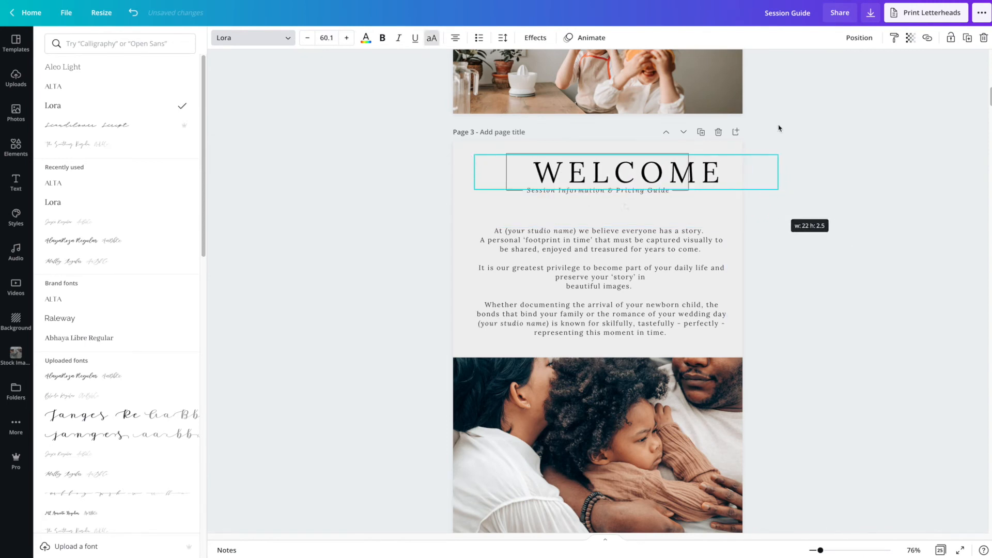
click(866, 42)
click(835, 148)
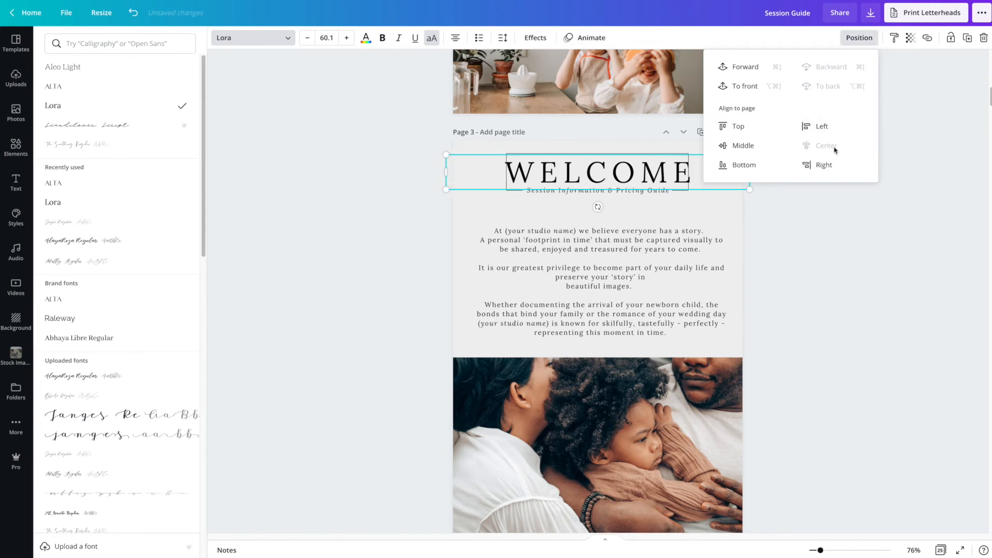
click(805, 226)
Set page 3's paragraph to letter spacing 93 and line spacing 1.51, and the WELCOME heading's letter spacing to 230
click(504, 38)
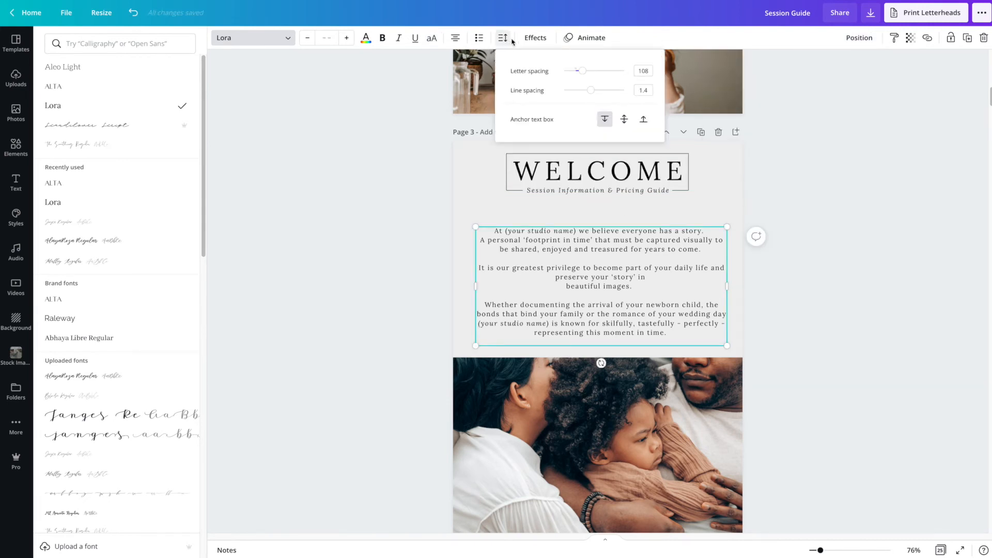
drag(583, 70, 594, 91)
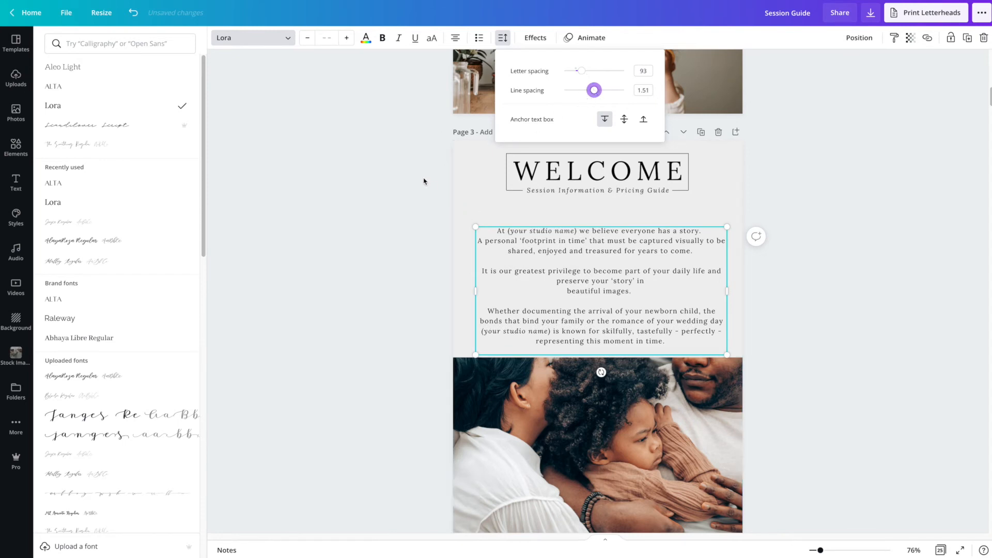
click(486, 169)
click(503, 38)
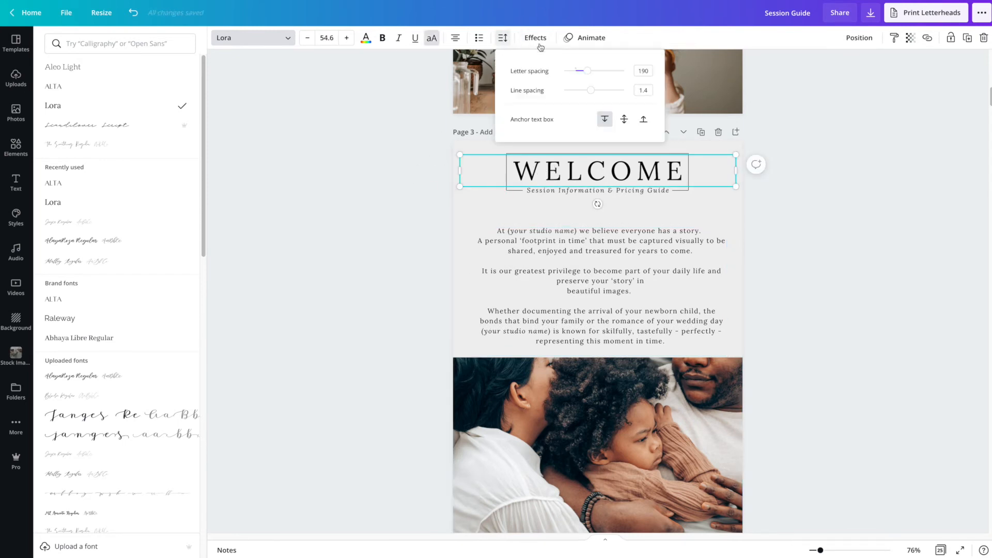
mouse_move(589, 72)
mouse_down()
mouse_move(610, 71)
mouse_move(574, 73)
mouse_move(591, 75)
mouse_up()
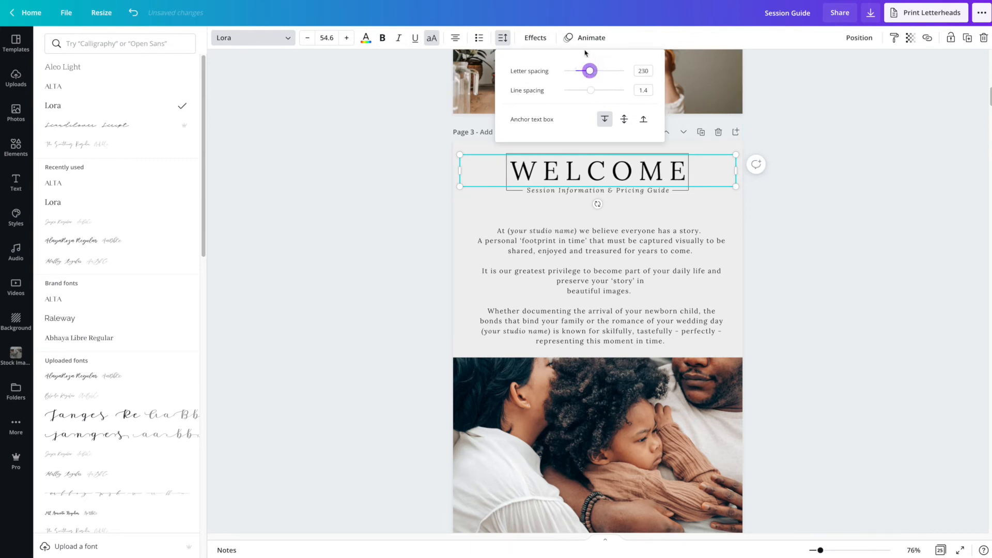
click(794, 82)
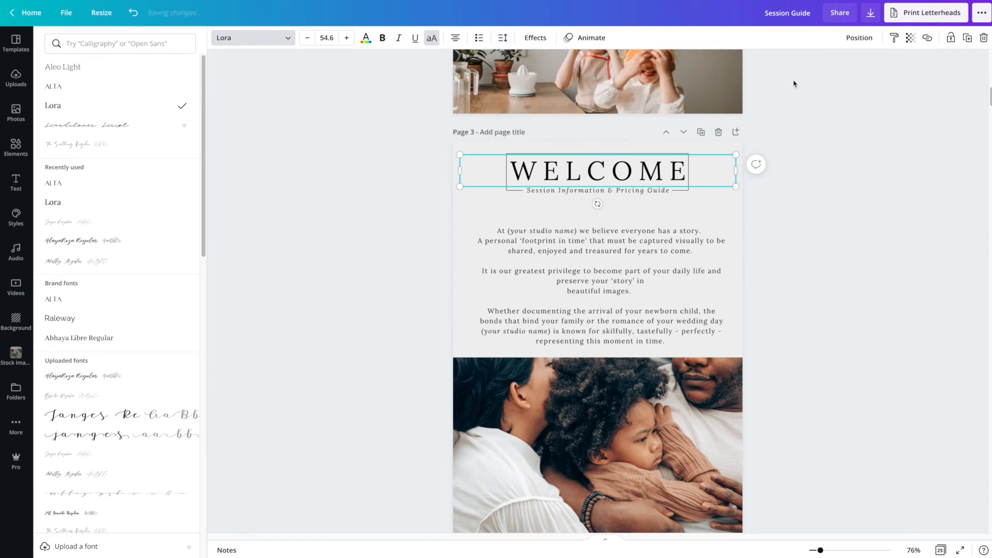
Open the font choices for the WELCOME heading and the option for uploading a custom font
click(265, 42)
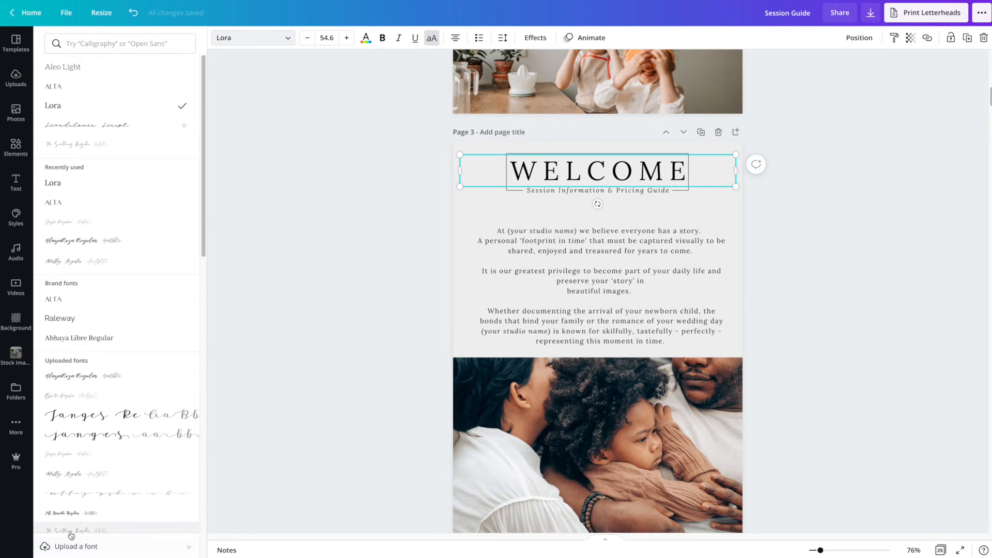
click(72, 547)
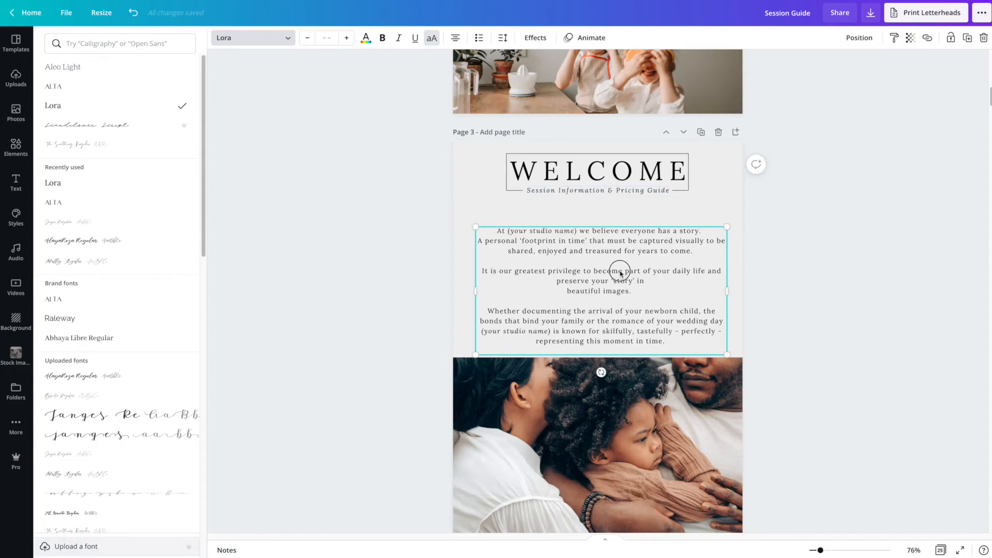
Recolor page 3's paragraph with the Shore Line palette's dark green and apply the change to all black elements in the document
click(366, 37)
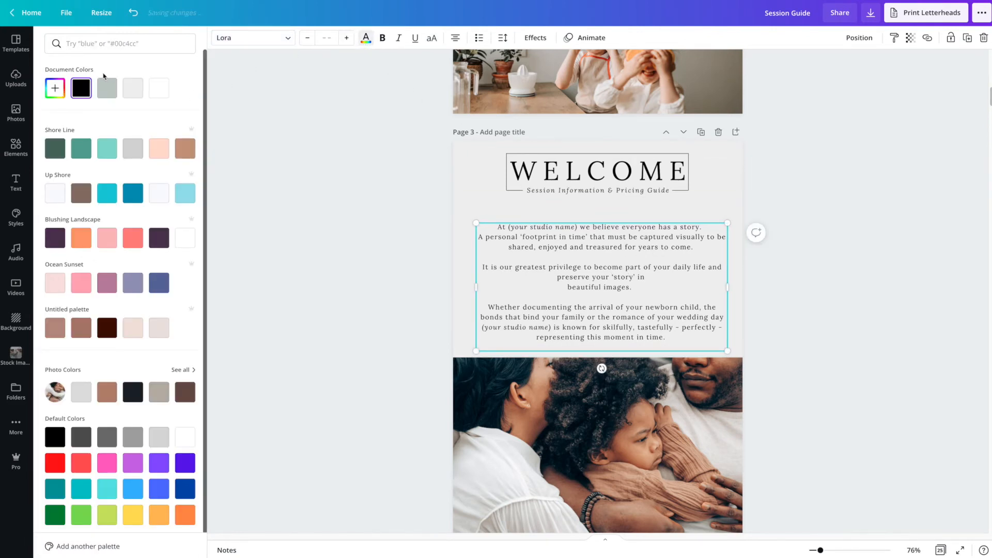
click(56, 149)
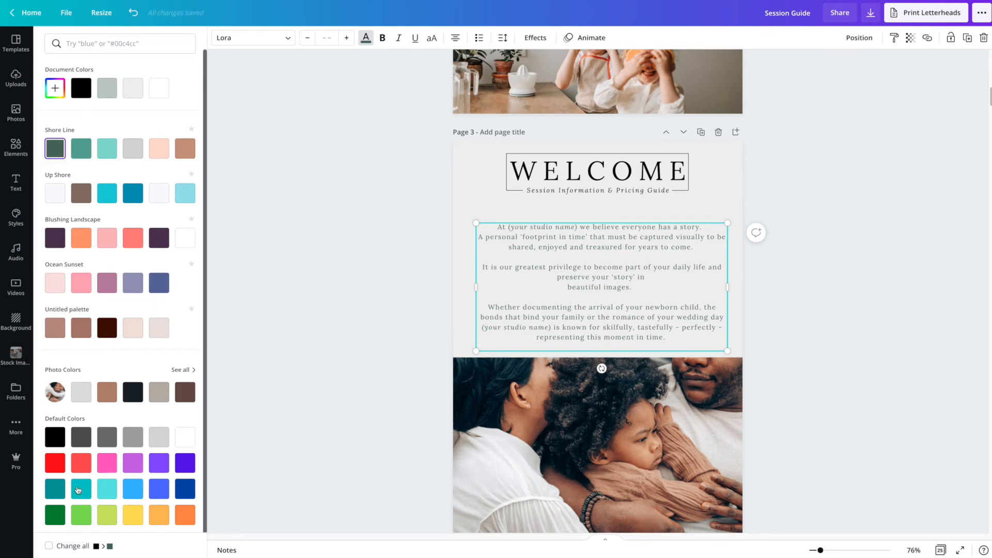
click(49, 547)
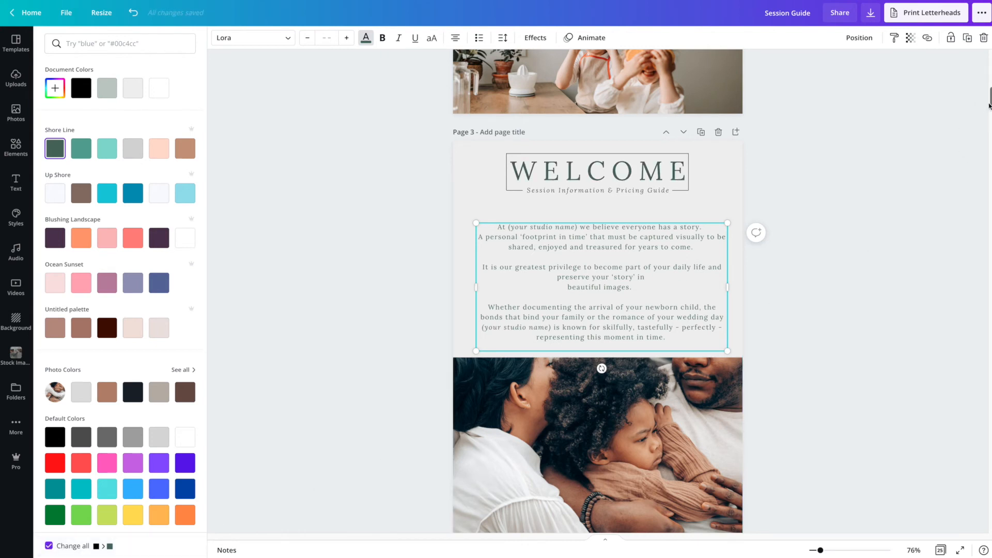
mouse_move(989, 100)
mouse_down()
mouse_move(989, 224)
mouse_move(990, 116)
mouse_up()
click(680, 300)
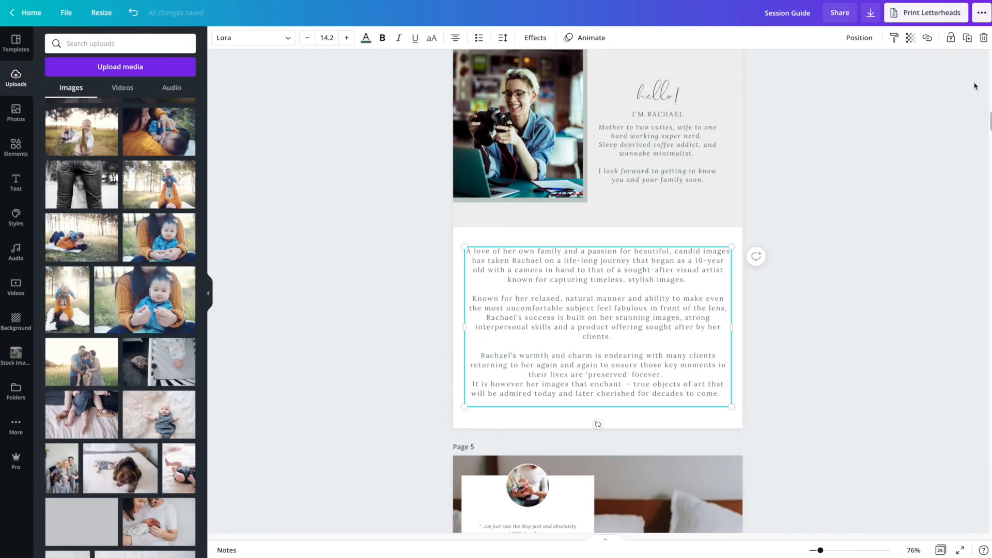
Try duplicating the "Session Information & Pricing Guide" subtitle below the WELCOME heading on page 3, and delete the copies
drag(987, 120, 988, 89)
click(547, 240)
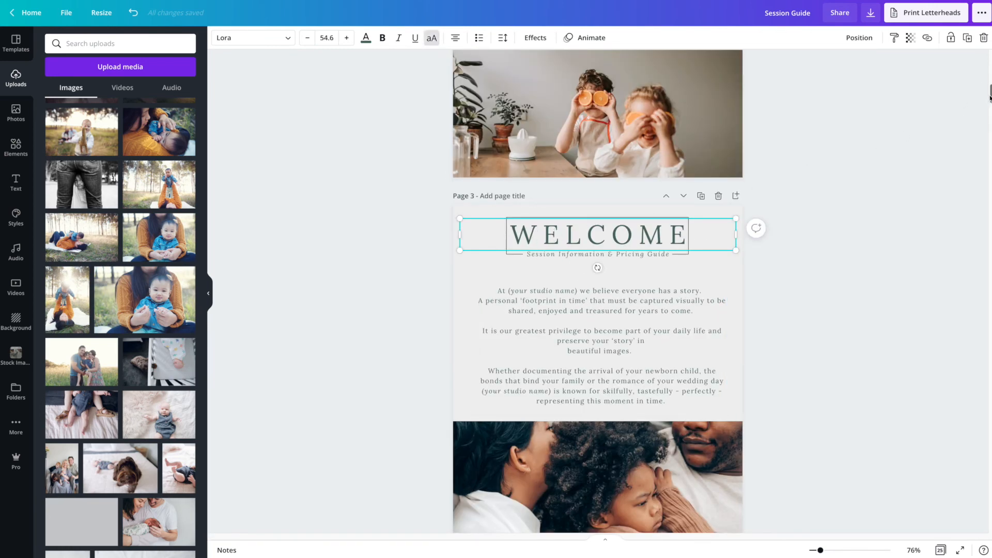
drag(990, 98, 988, 101)
click(613, 248)
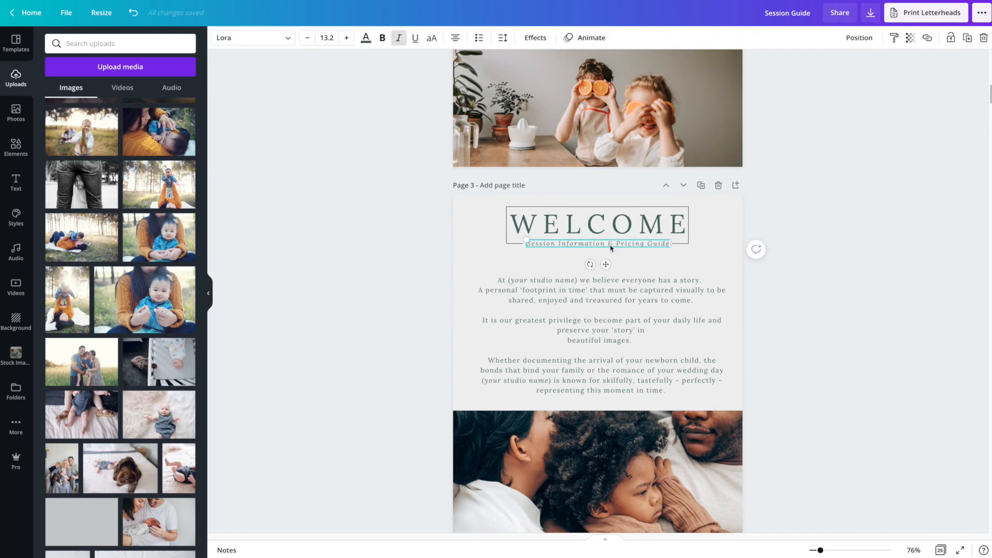
key(ctrl+d)
drag(606, 269, 607, 279)
key(Delete)
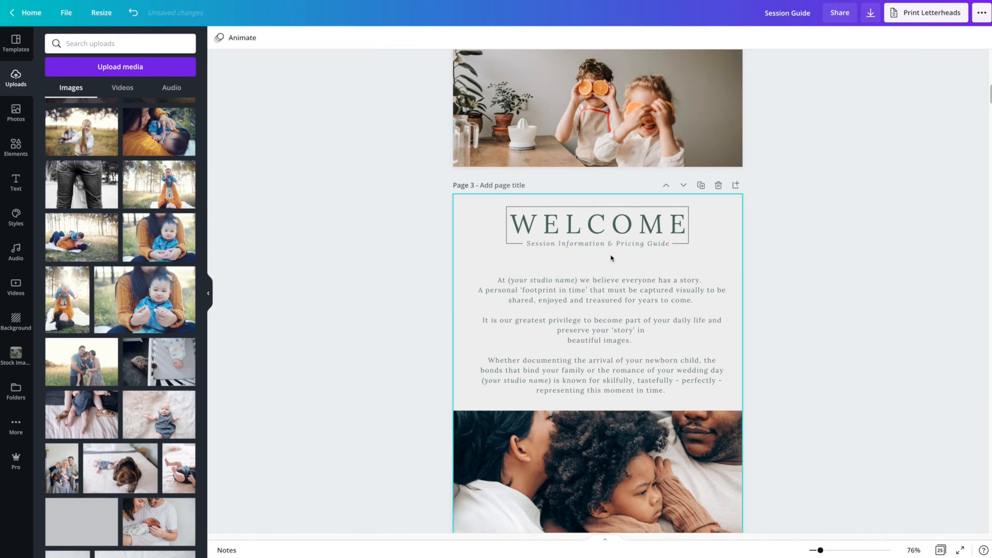
click(610, 248)
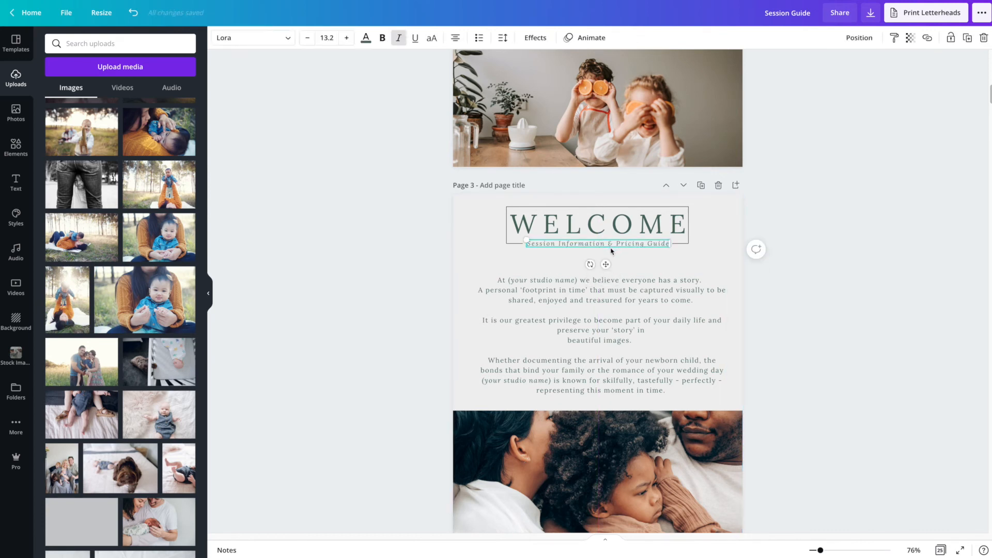
drag(611, 248, 618, 284)
key(Delete)
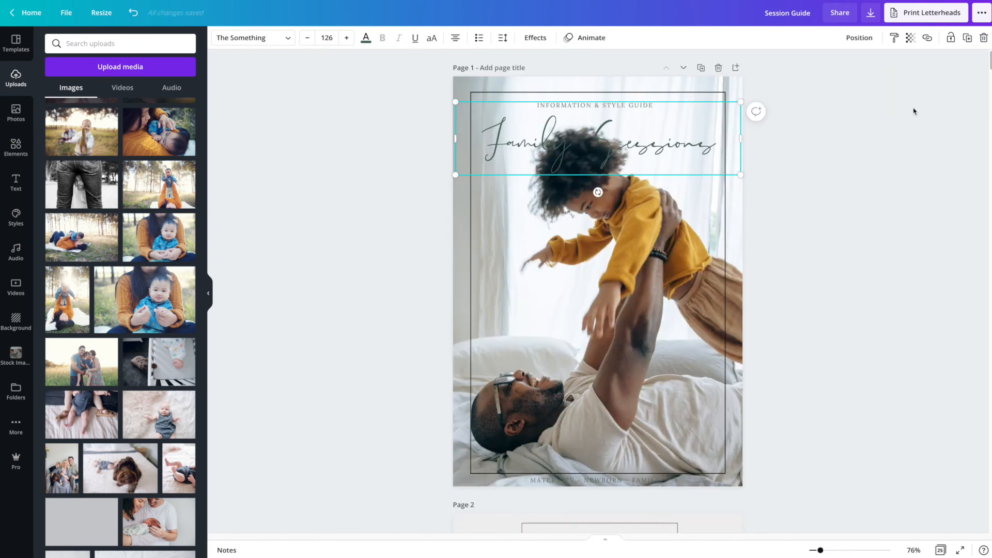
click(588, 454)
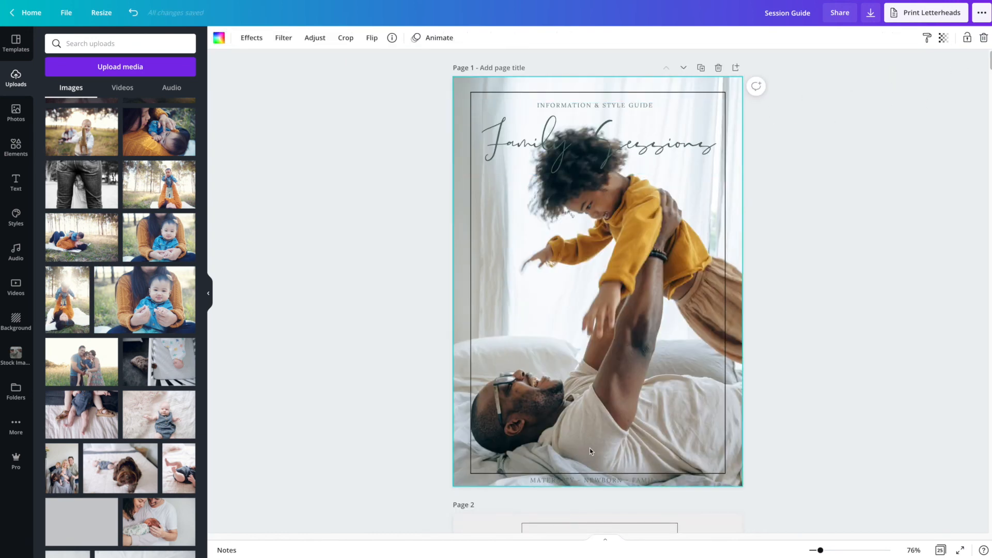
key(ctrl+v)
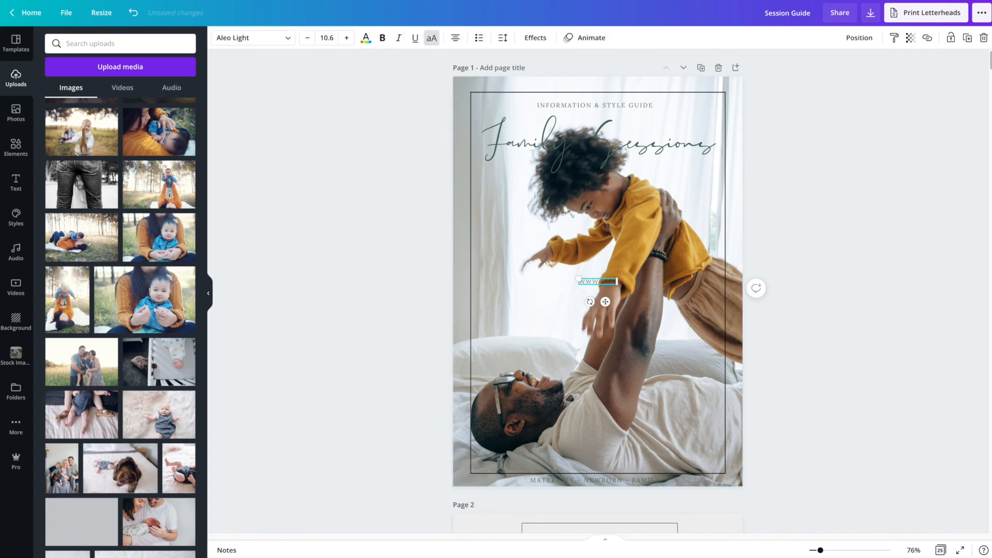
text(.com.au)
Enlarge the website text to size 22.5, color it white and place it across the man's shirt on the cover
key(ctrl+a)
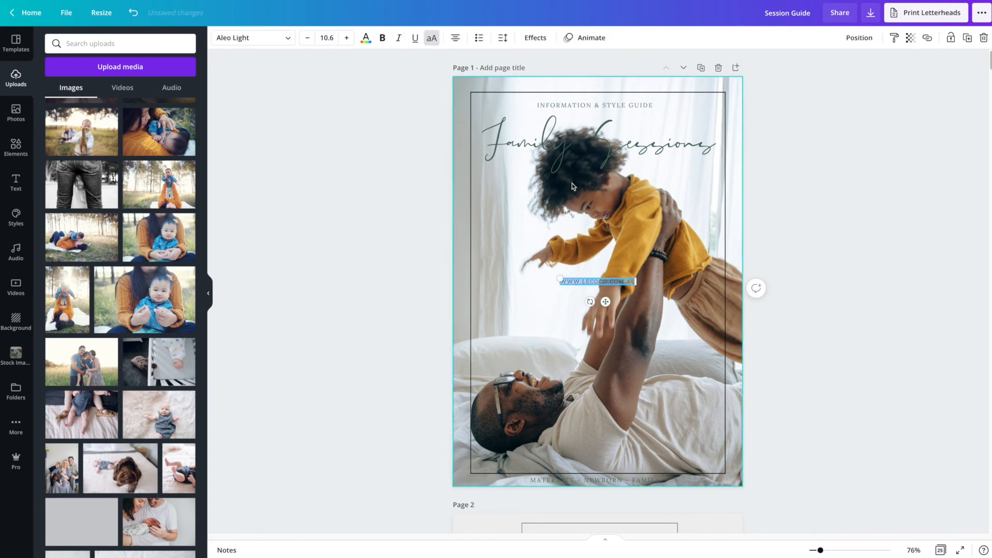
drag(560, 279, 476, 227)
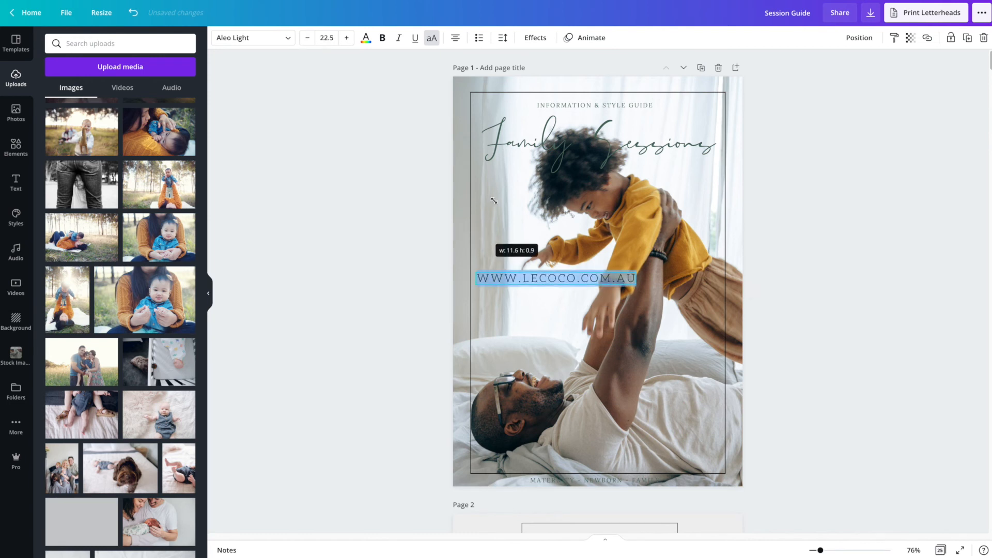
click(366, 39)
drag(582, 278, 632, 418)
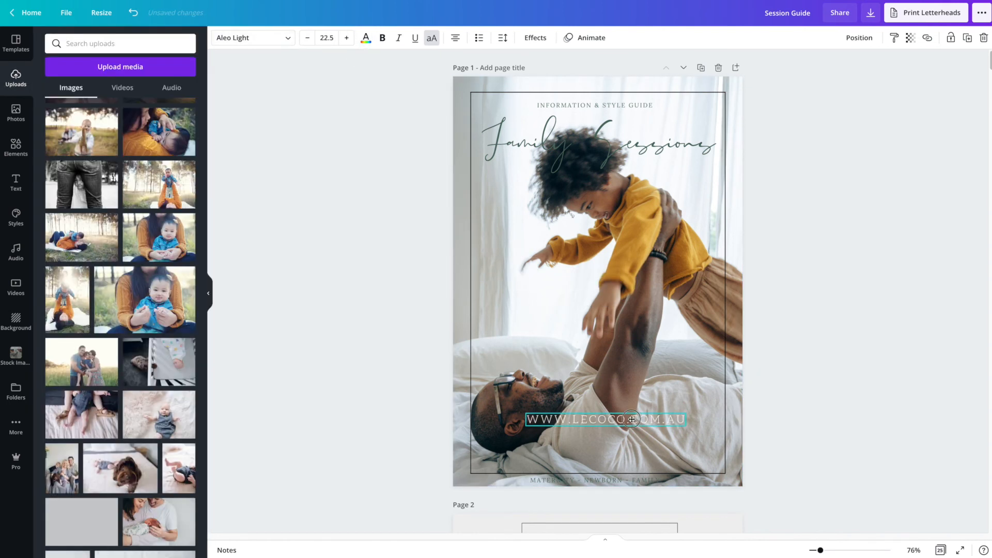
double_click(609, 424)
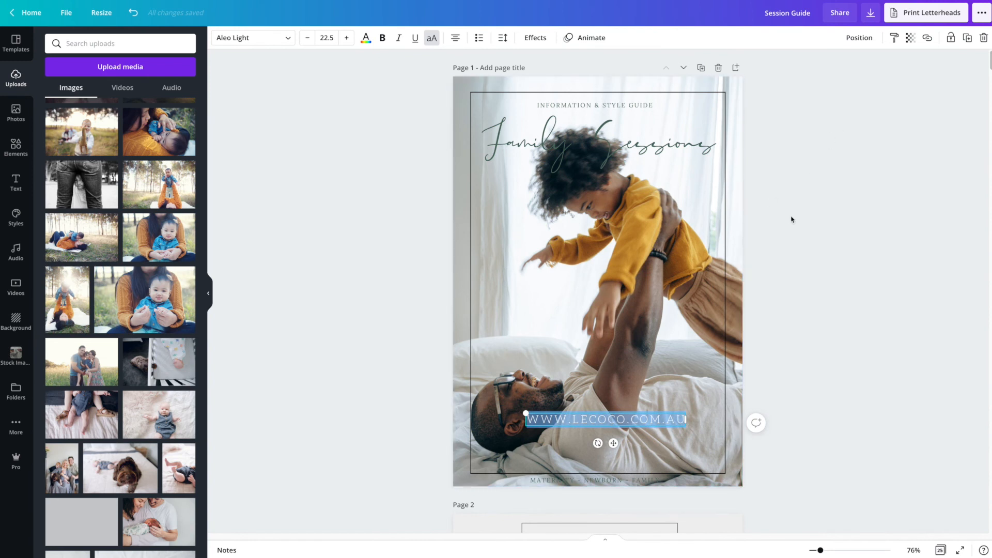
click(771, 311)
click(619, 420)
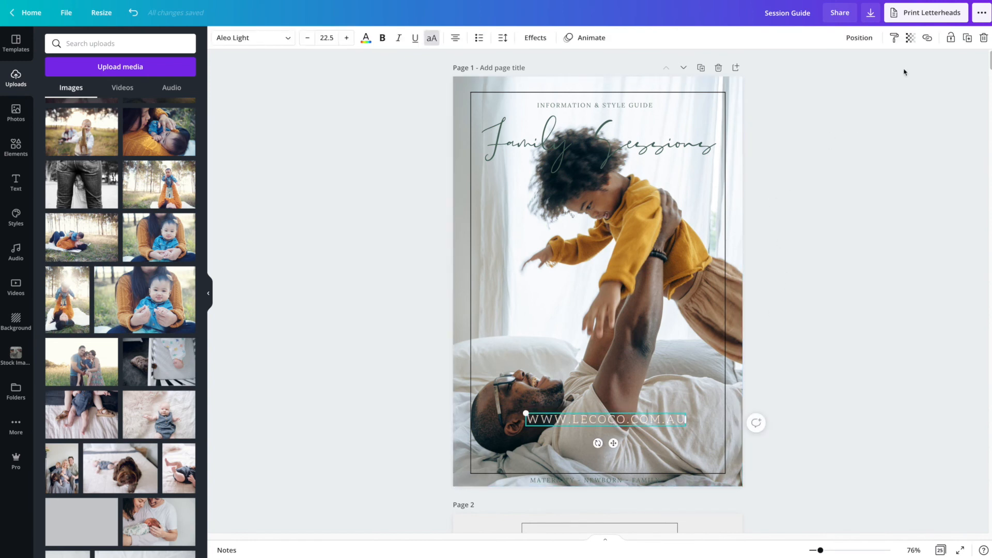
click(928, 38)
text(www.lecoco.com.au)
click(899, 76)
click(858, 129)
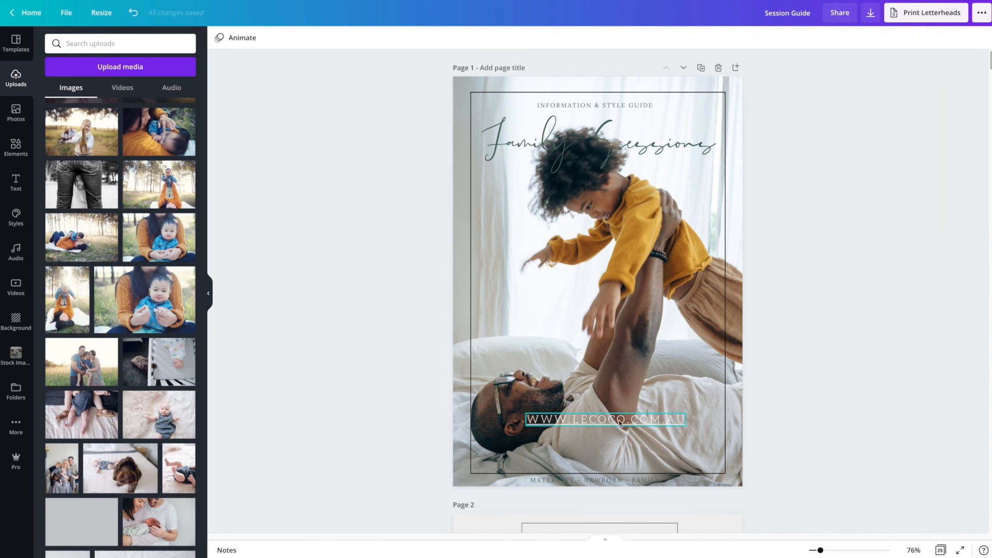
click(872, 19)
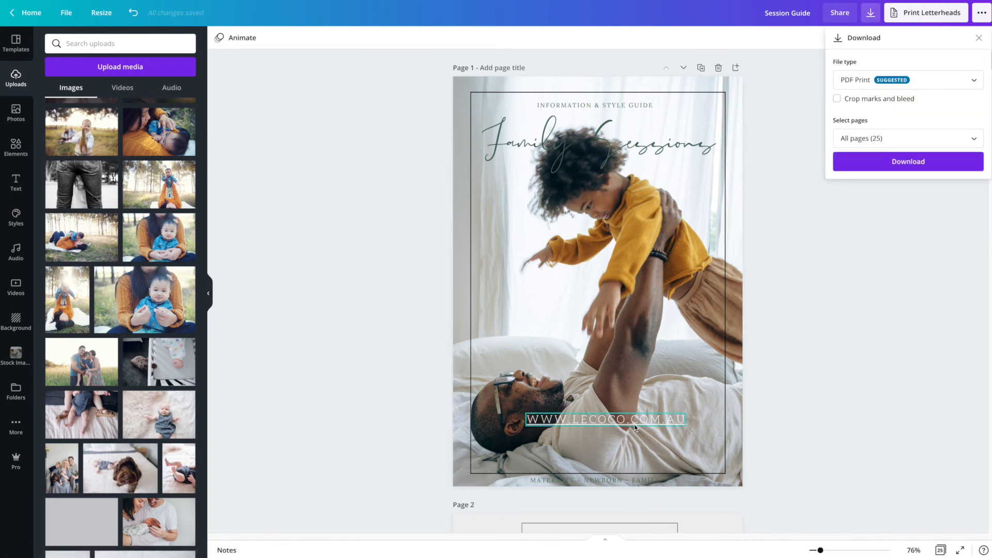
click(776, 378)
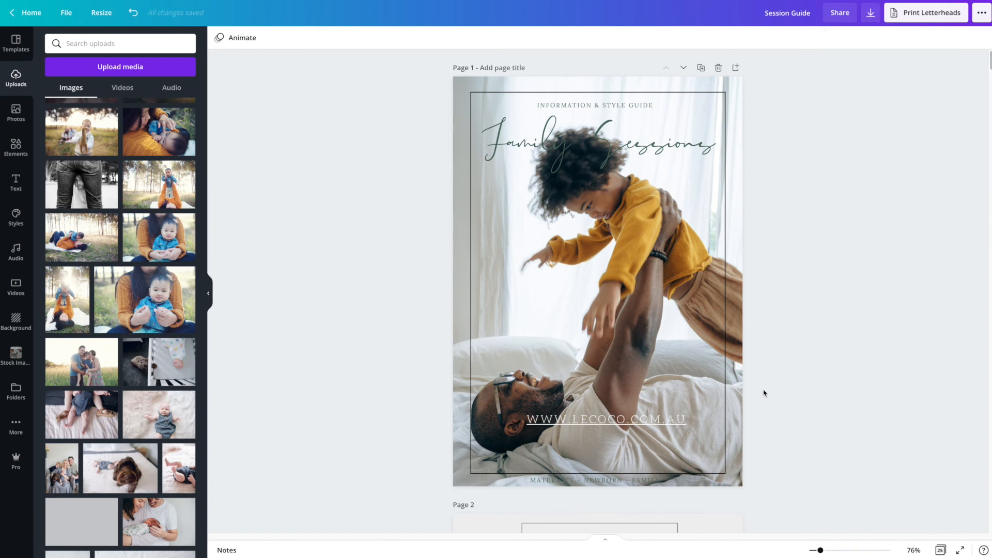
click(642, 425)
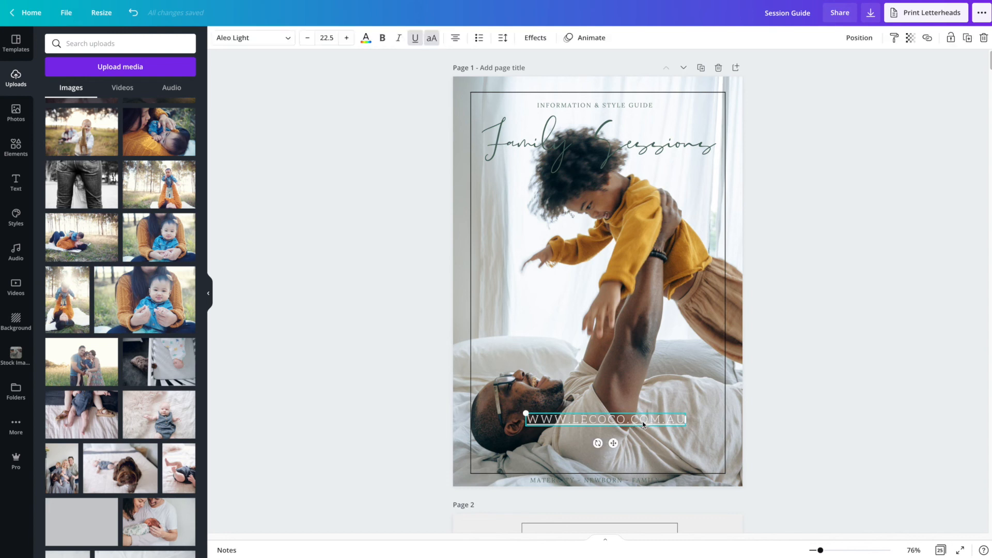
key(Delete)
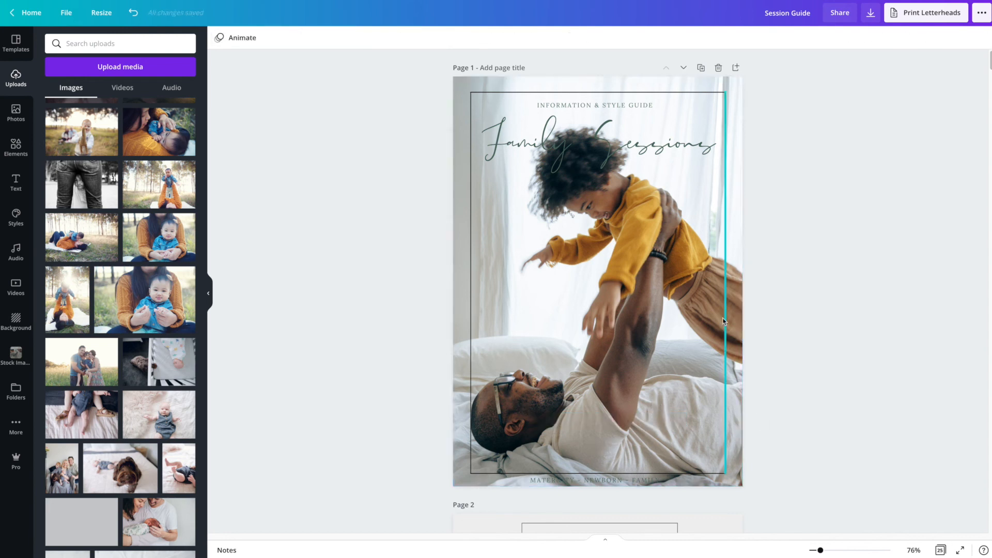
Download all 25 pages of the session guide as a PDF Print file
click(871, 13)
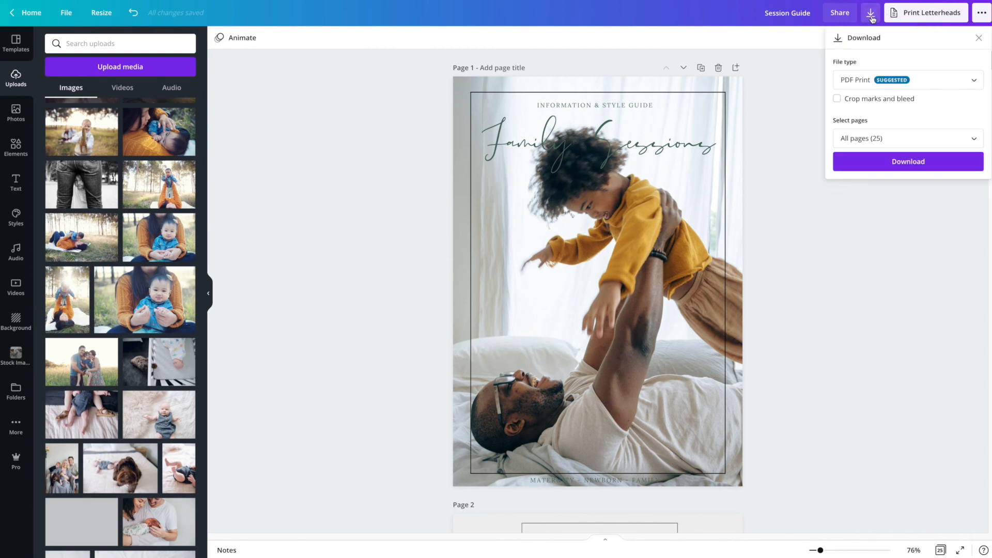
click(867, 77)
scroll(866, 76, up, 1)
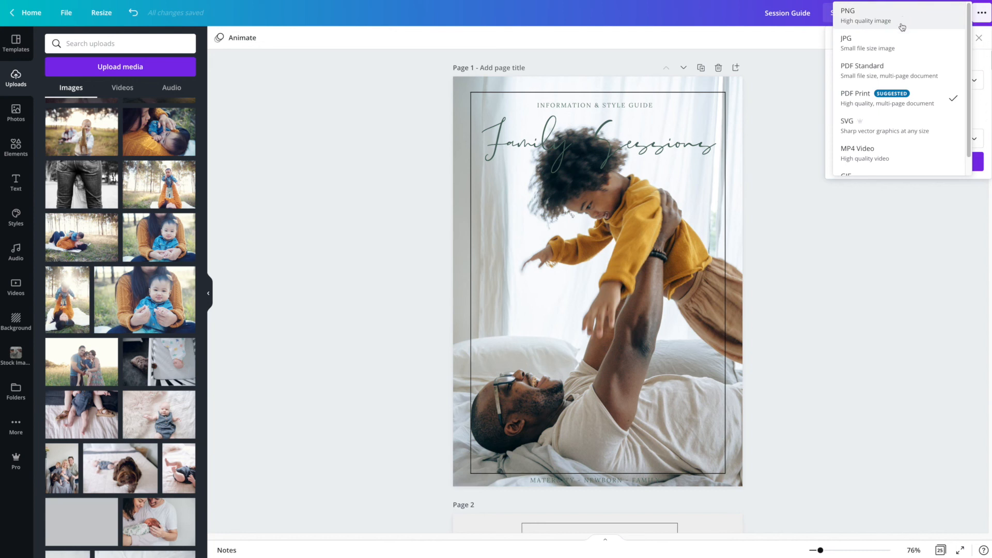
click(927, 101)
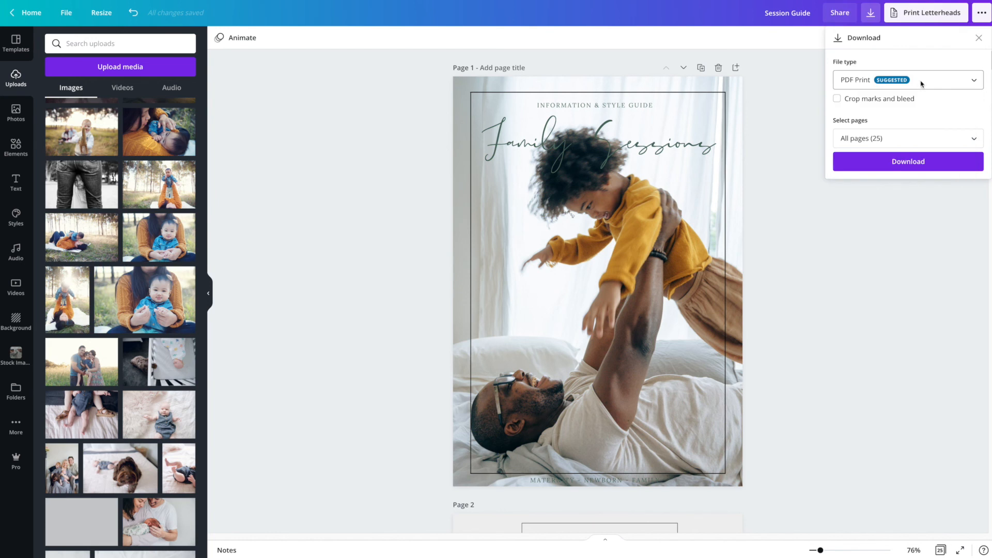
click(921, 83)
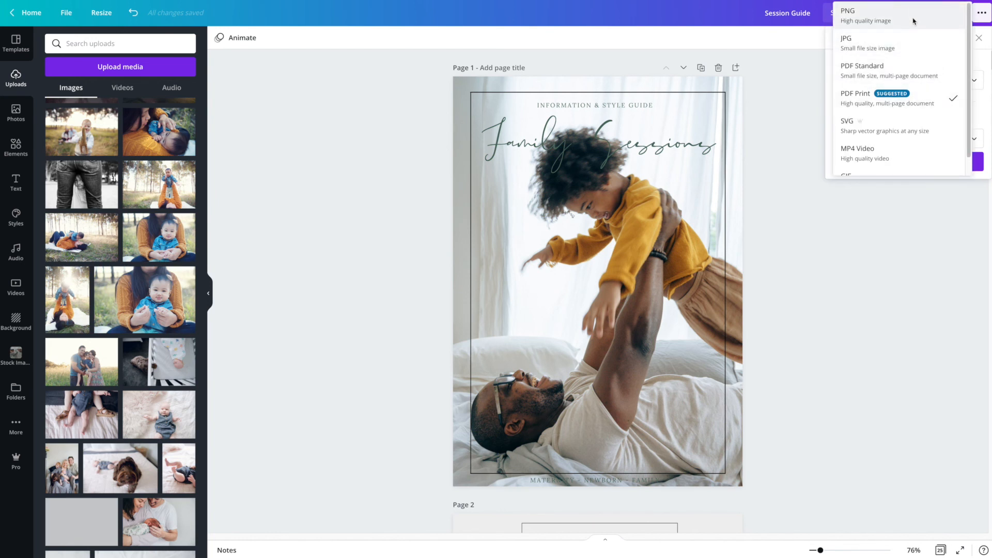
click(922, 99)
click(974, 138)
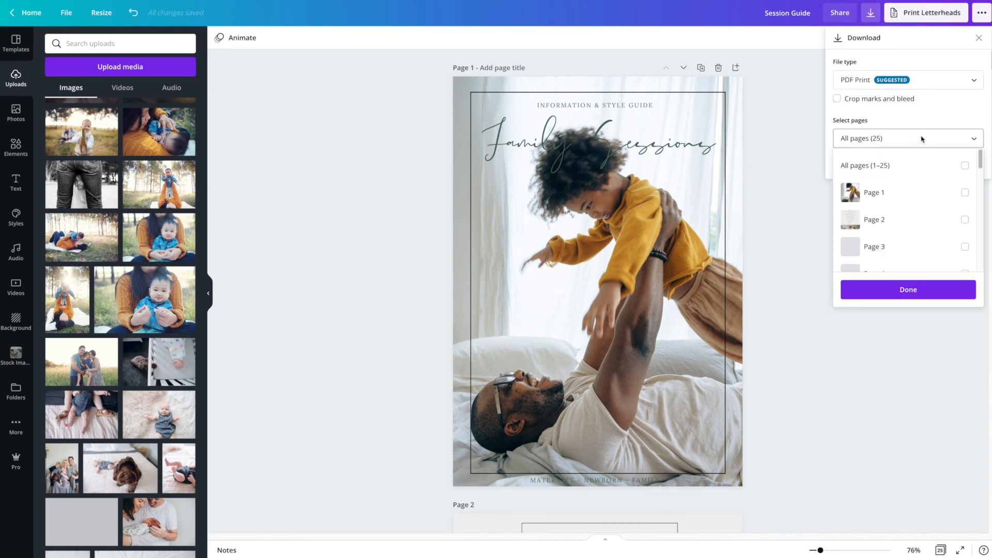
drag(977, 155, 978, 189)
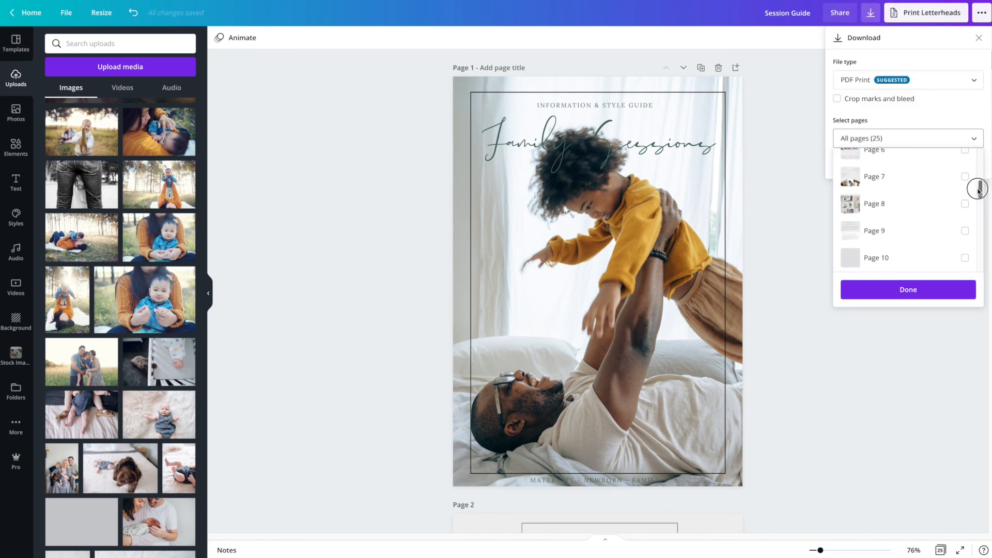
click(909, 289)
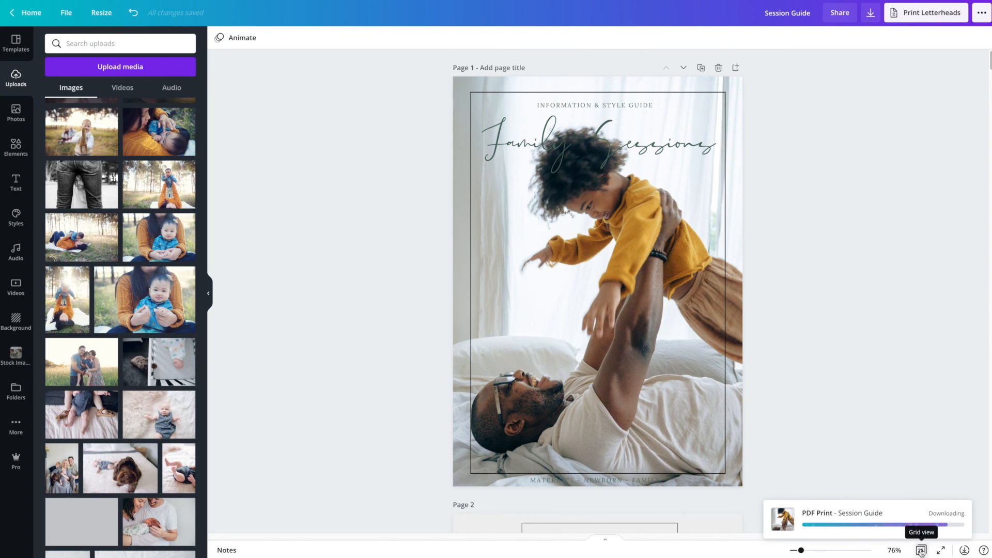
Show all the guide's pages together in grid view and continue editing after the download
drag(987, 66, 989, 242)
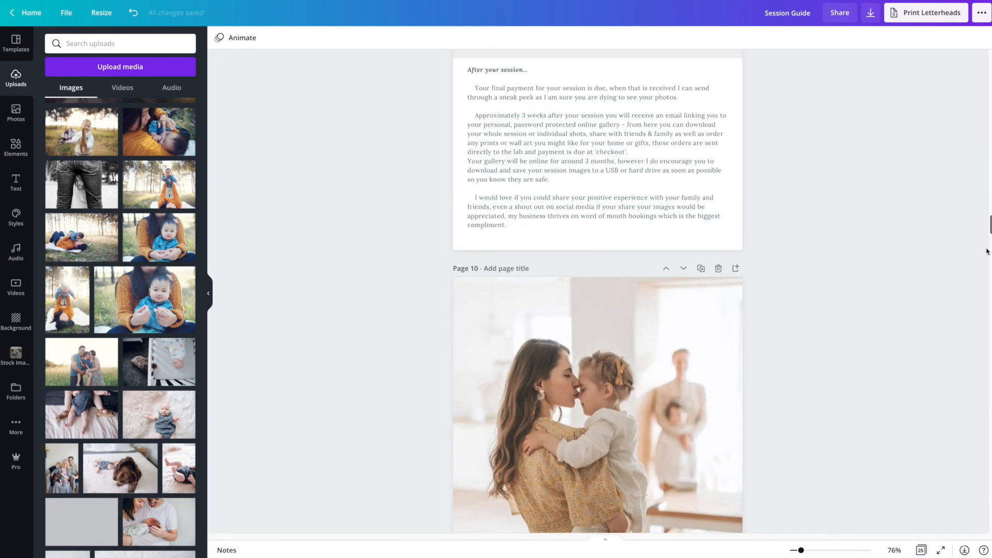
click(921, 550)
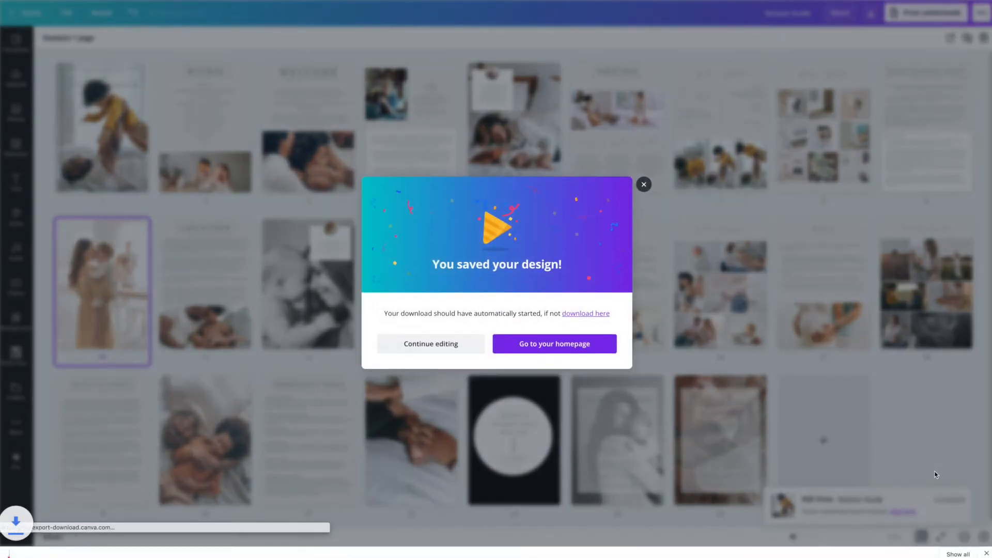
click(436, 338)
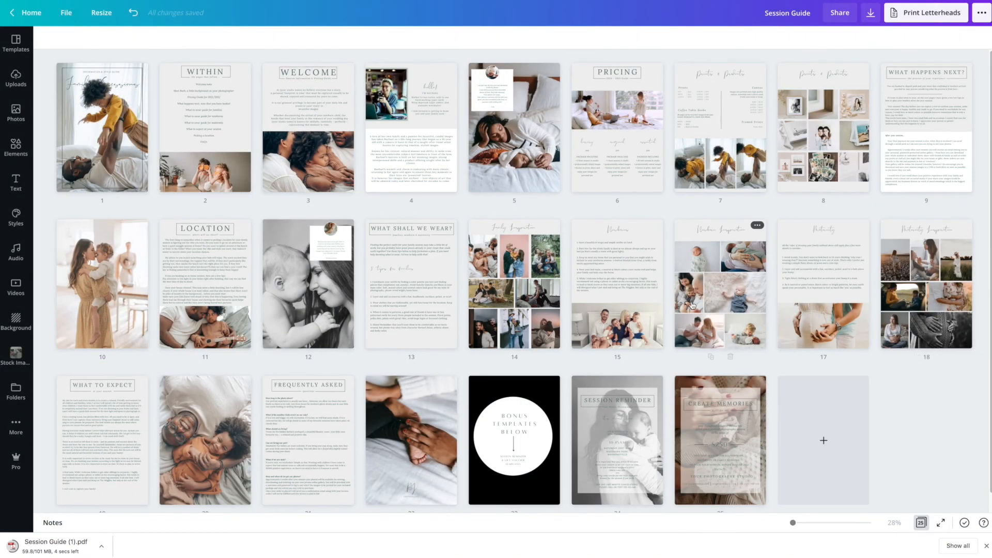
Try duplicating page 16 with the newborn inspiration photos in the page grid, and remove the copy
click(712, 358)
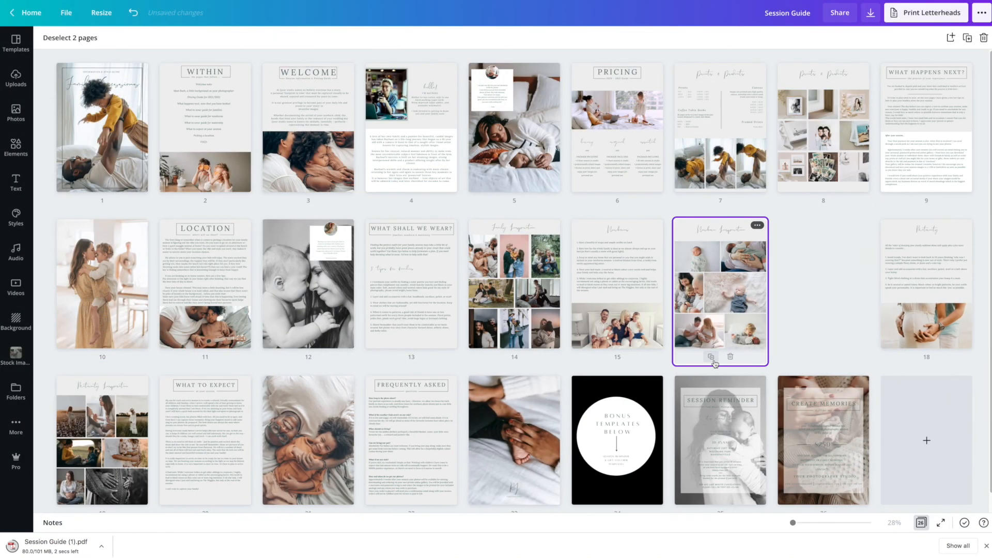
click(861, 212)
double_click(833, 304)
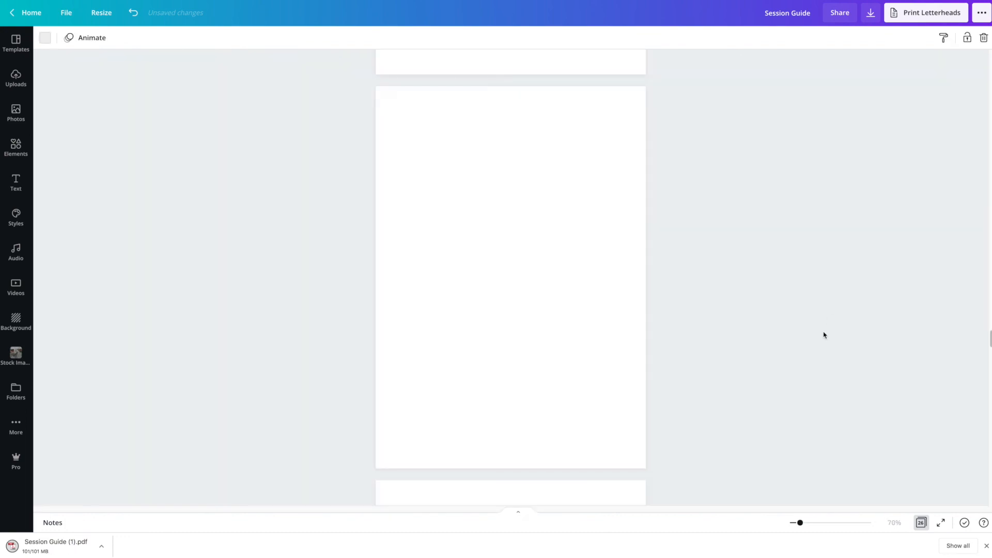
click(921, 523)
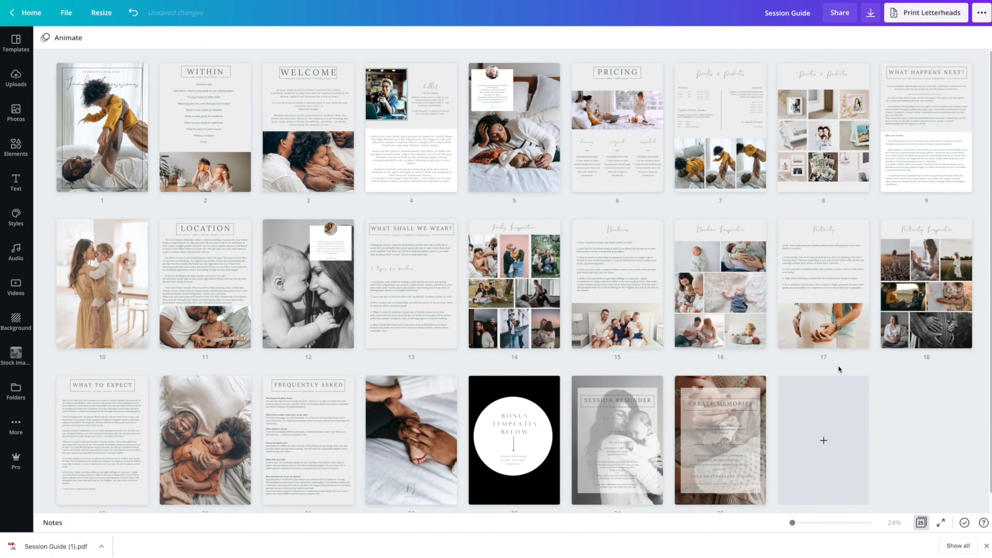
Try reordering the family inspiration page 14 in the page grid, return it to its place and deselect it
click(518, 281)
drag(383, 285, 504, 285)
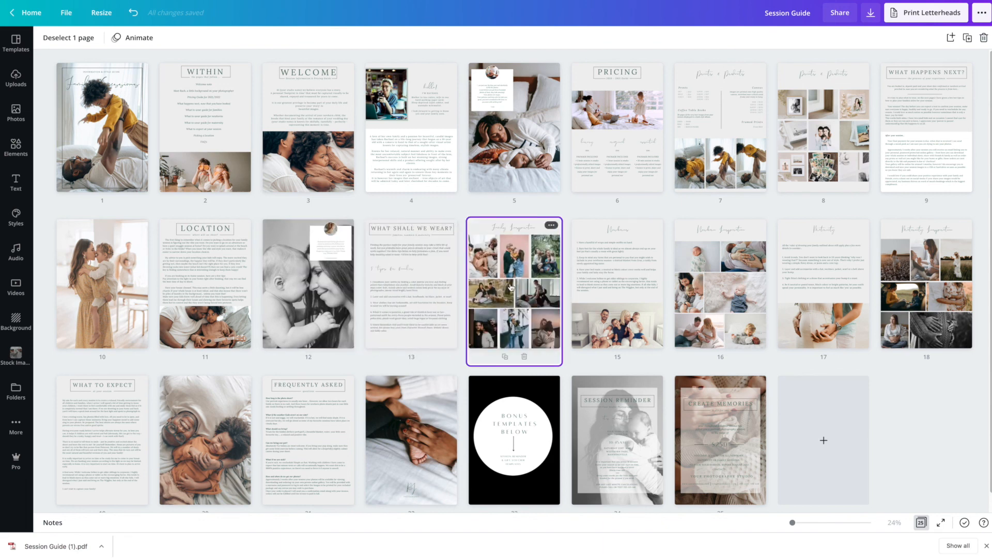
click(518, 288)
mouse_move(518, 288)
mouse_down()
mouse_move(318, 273)
mouse_move(194, 129)
mouse_move(440, 225)
mouse_move(524, 285)
mouse_up()
click(925, 413)
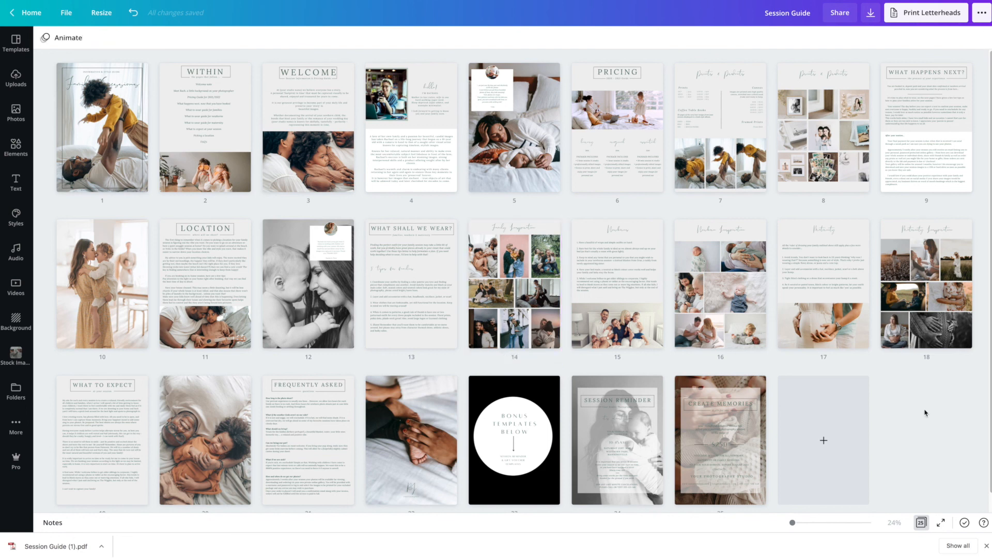